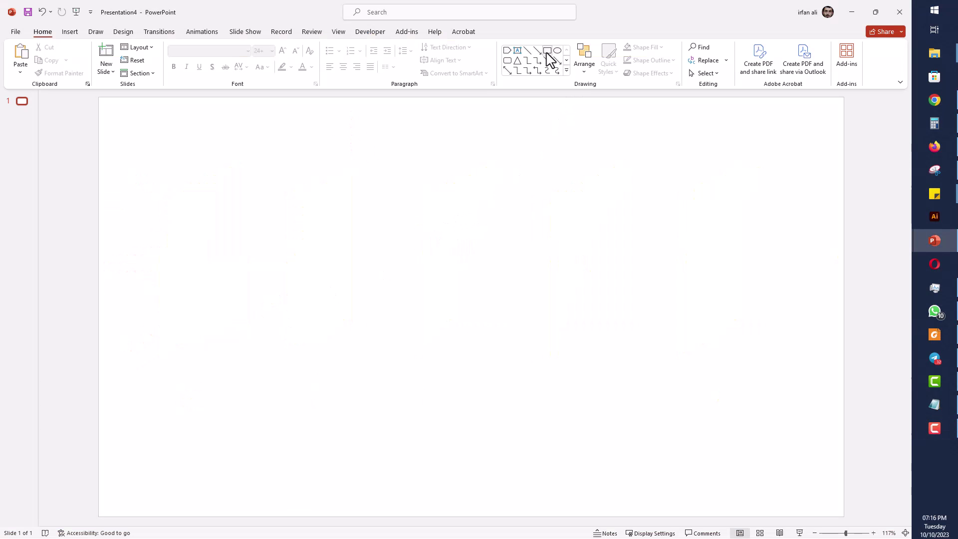
- Draw a rectangle and size it 6 cm tall by 4.6 cm wide
left_click_drag(290, 234, 388, 356)
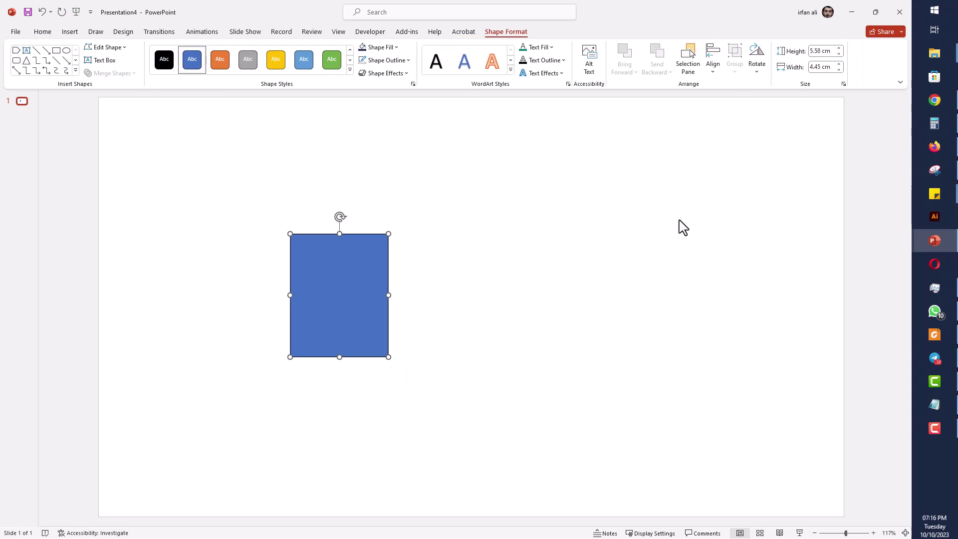
left_click(811, 52)
left_click_drag(813, 52, 856, 52)
double_click(818, 67)
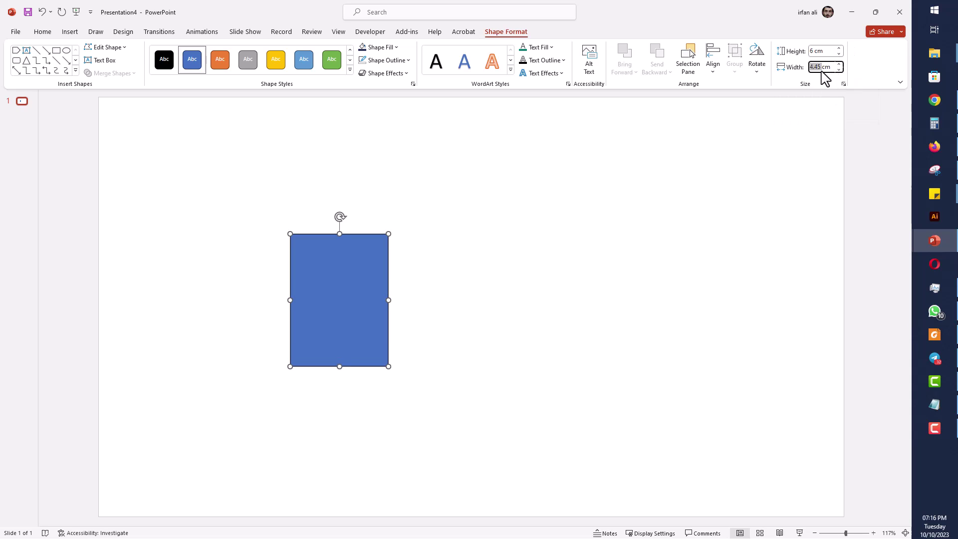
type("4.6")
left_click(354, 269)
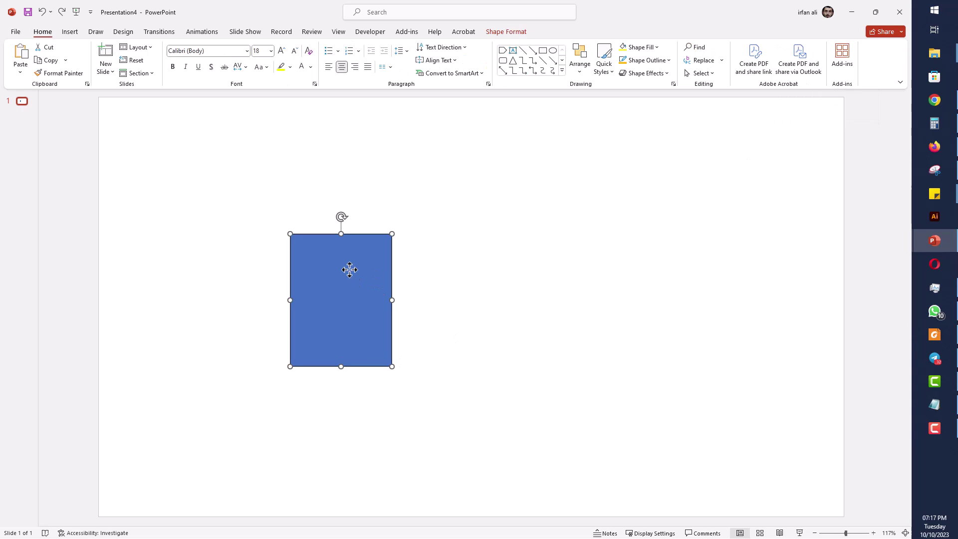
- Fill the rectangle yellow and give it a yellow outline
left_click(655, 48)
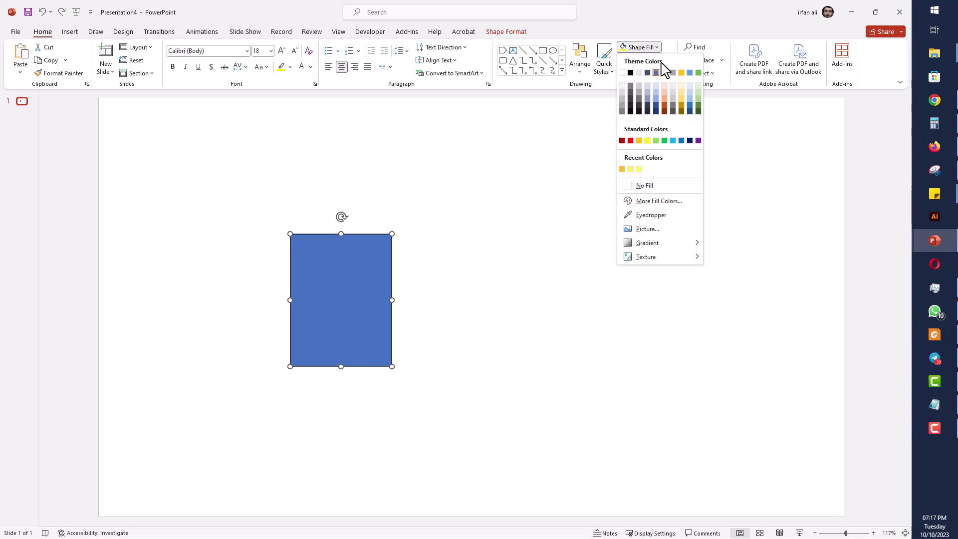
left_click(630, 169)
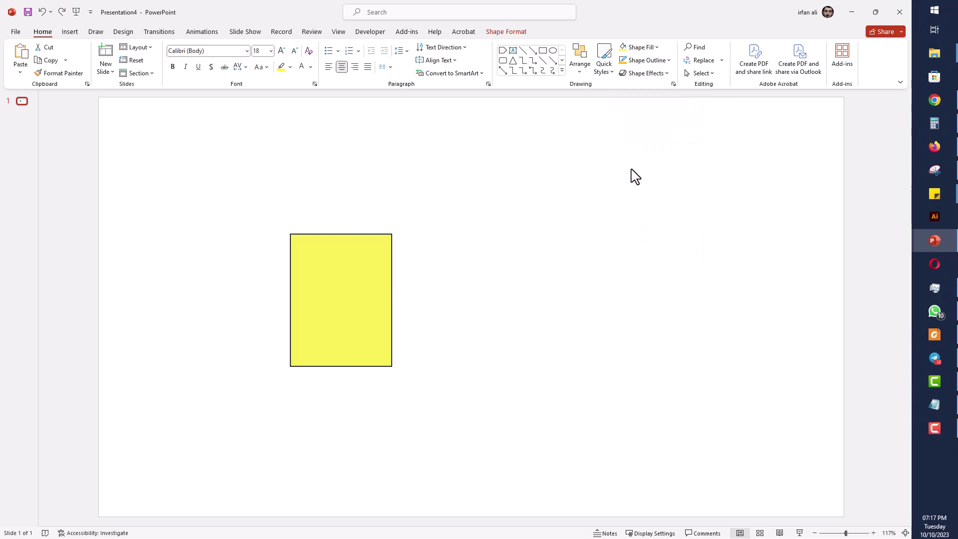
left_click(647, 60)
left_click(629, 184)
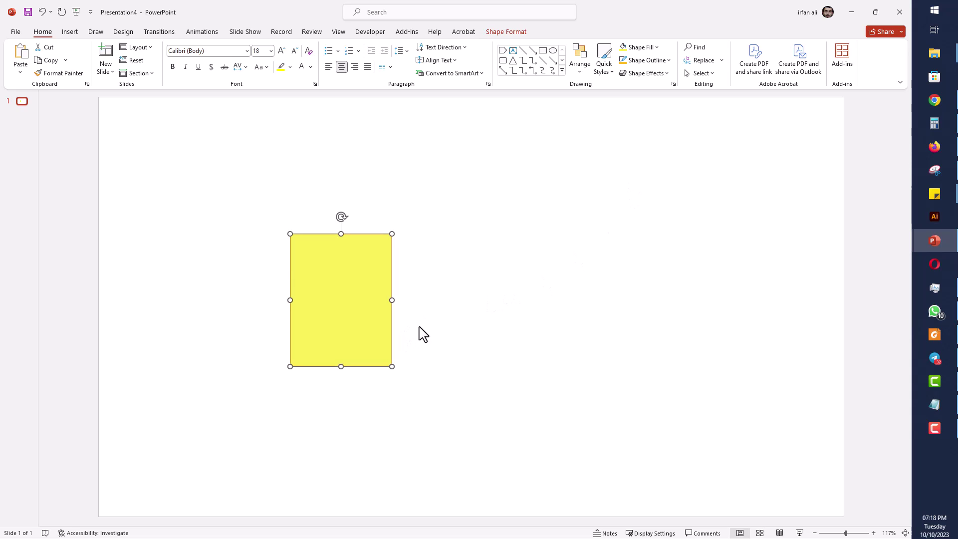
left_click(440, 326)
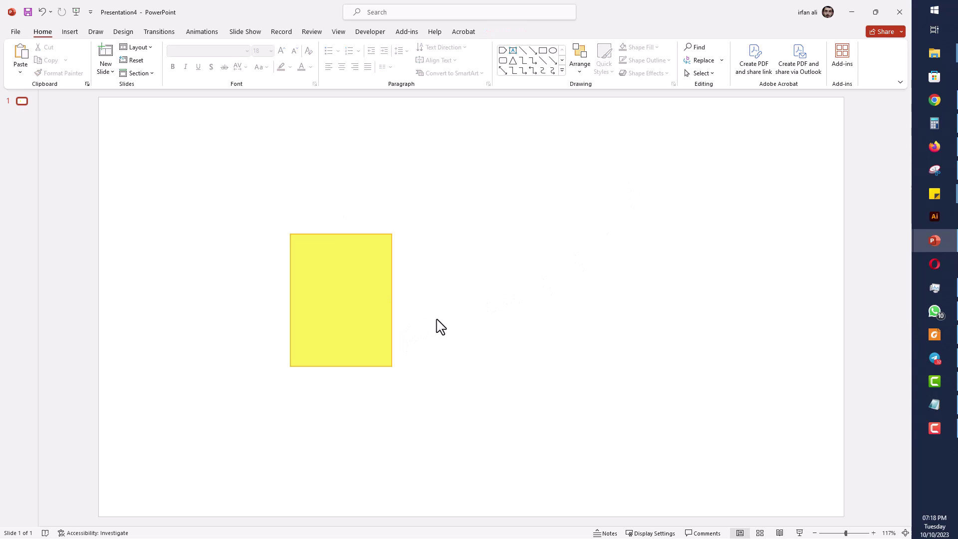
- Draw a small circle and centre it horizontally and vertically on the yellow rectangle
left_click(552, 50)
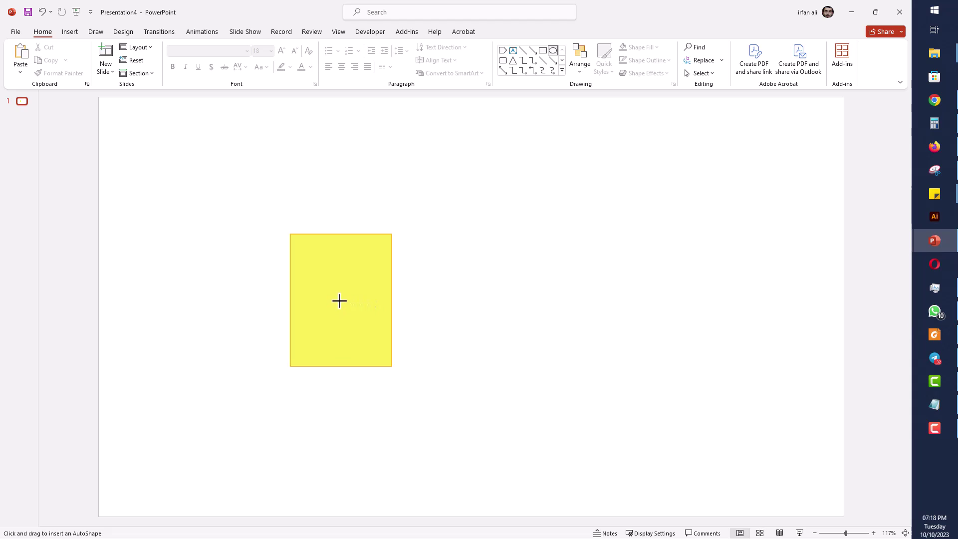
left_click_drag(348, 309, 351, 316)
left_click(373, 312, "shift")
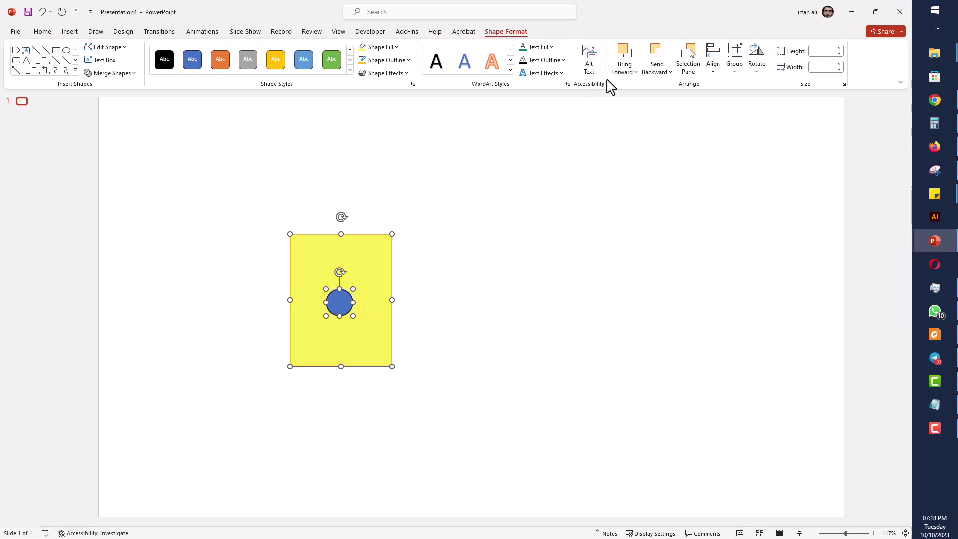
left_click(717, 71)
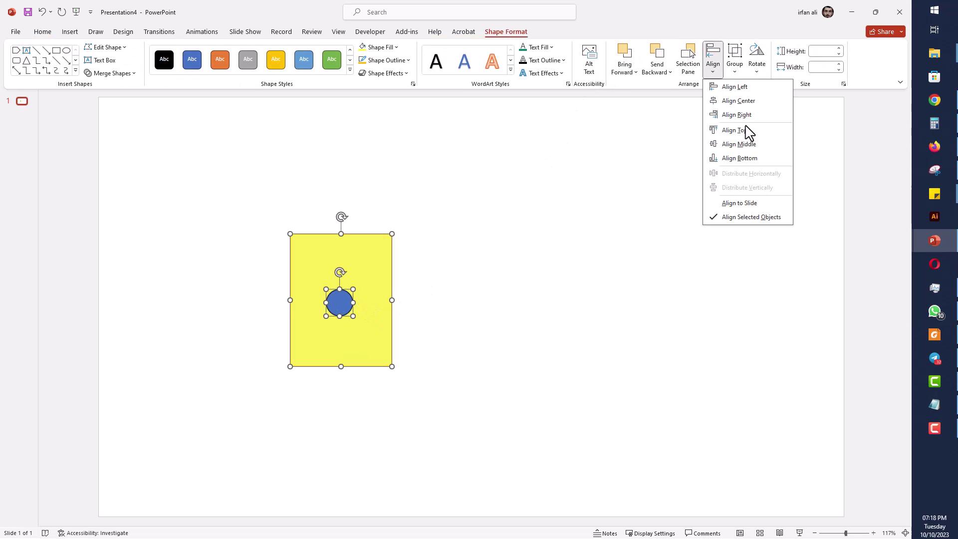
left_click(737, 101)
left_click(717, 72)
left_click(739, 144)
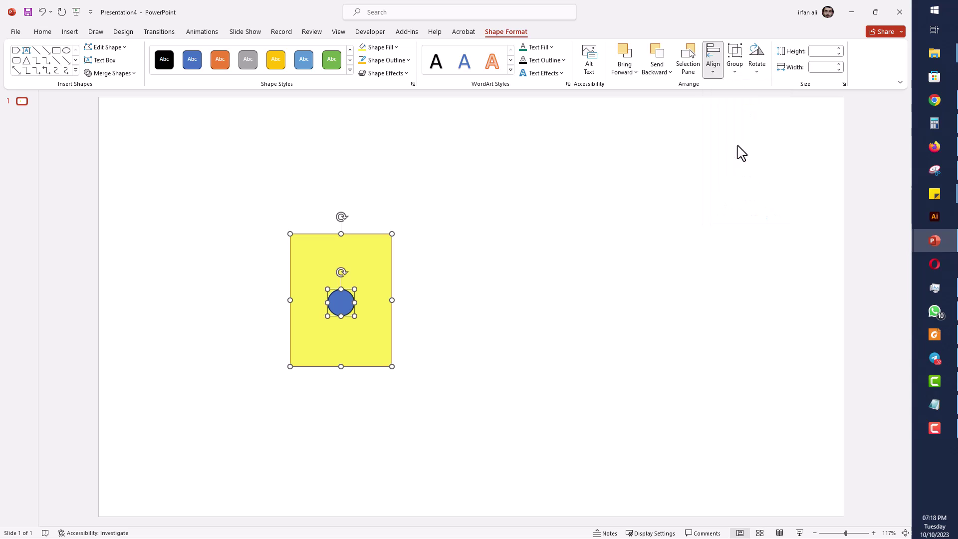
- Copy the circle to spots around the rectangle's edges, making five circles
left_click(366, 301)
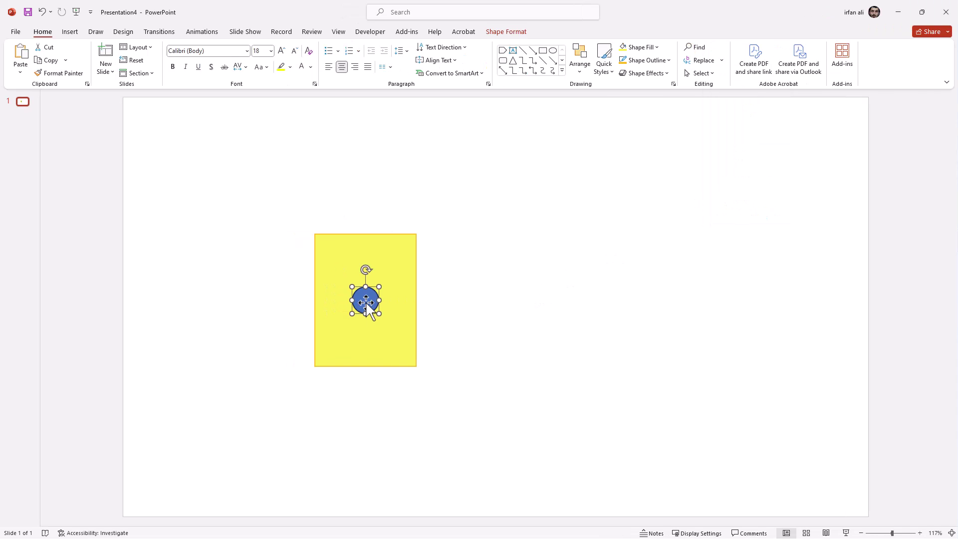
left_click_drag(345, 320, 319, 337)
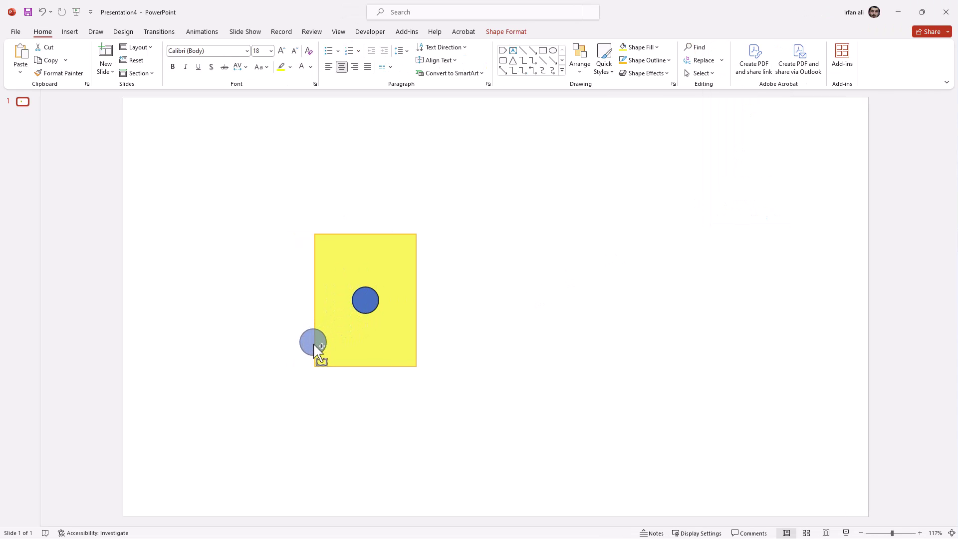
left_click_drag(320, 283, 398, 382)
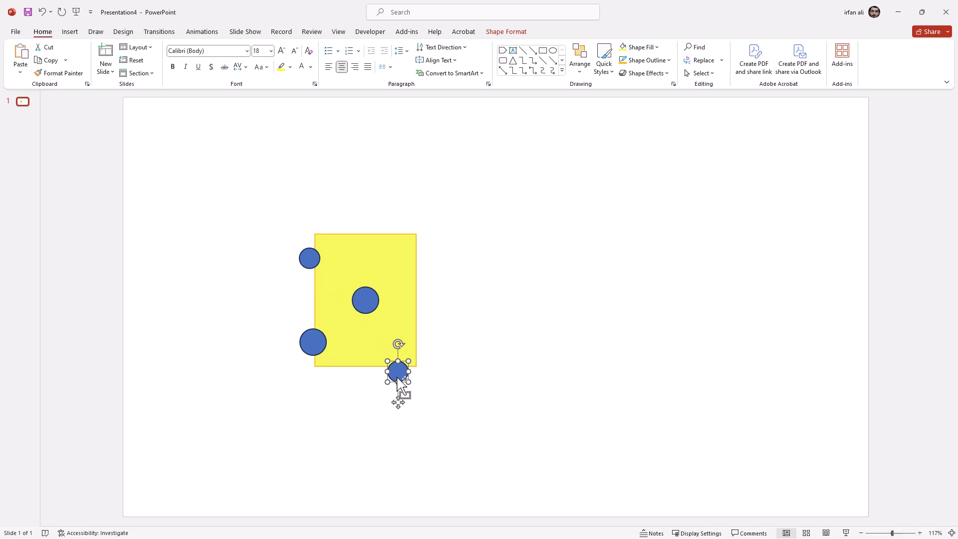
left_click_drag(396, 366, 395, 260)
left_click(479, 326)
- Duplicate the rectangle with its circles to the right, then reselect the left rectangle and circles
left_click_drag(463, 209, 272, 452)
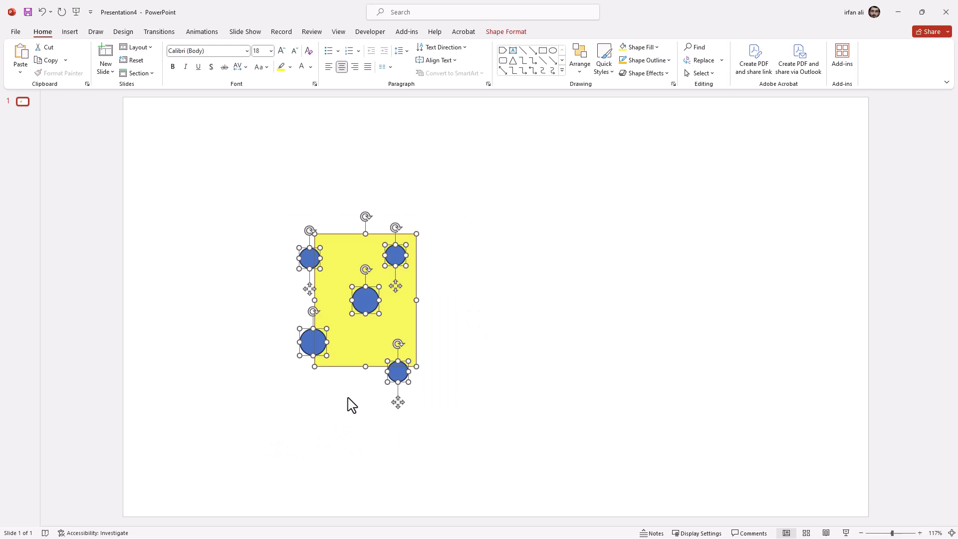
left_click_drag(354, 348, 535, 348)
left_click_drag(435, 423, 341, 408)
left_click(344, 357)
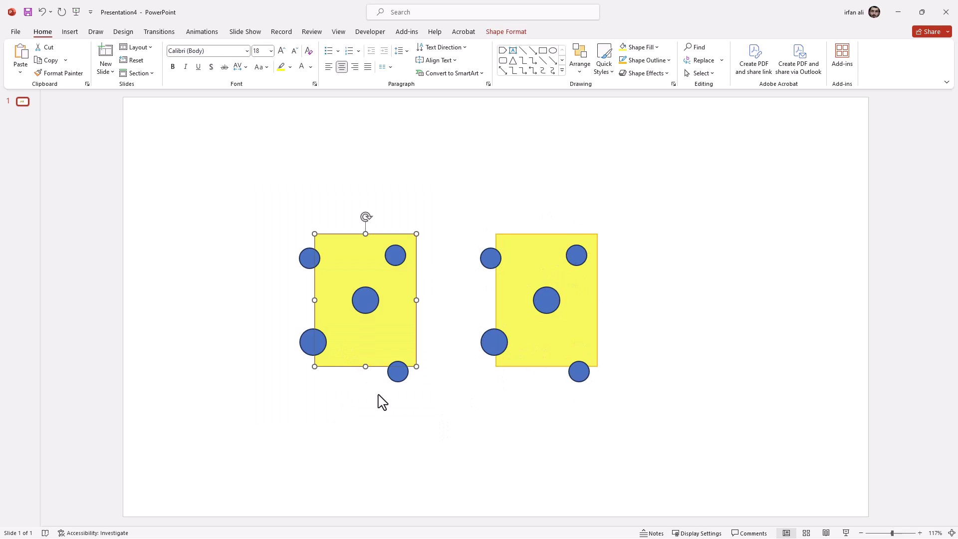
left_click_drag(418, 424, 231, 239)
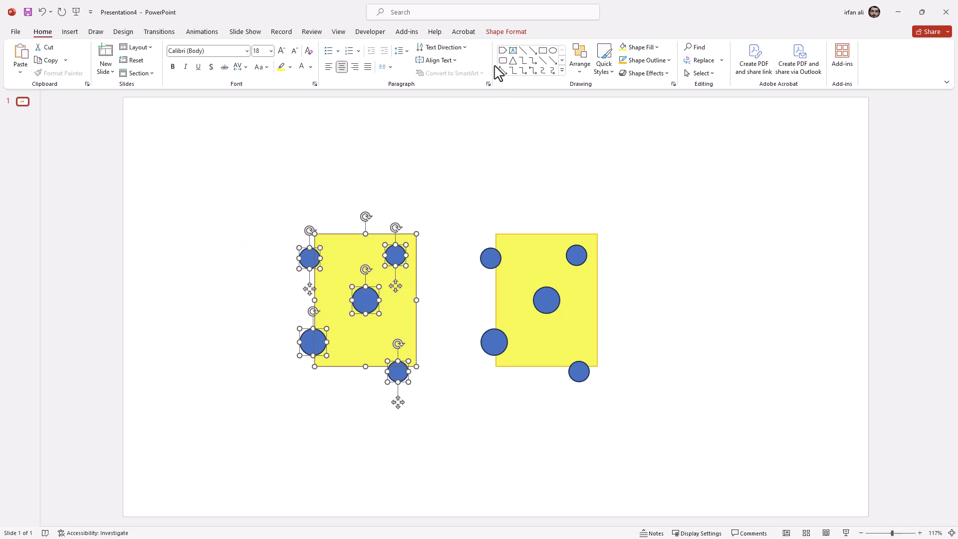
- Subtract the circles from the left rectangle, then move the copy's lower-left circle inward
left_click(497, 33)
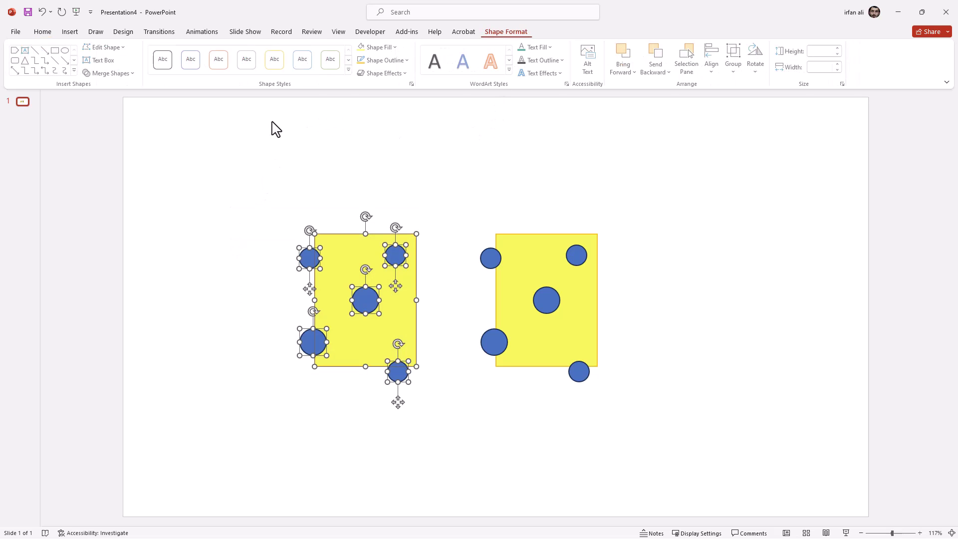
left_click(126, 78)
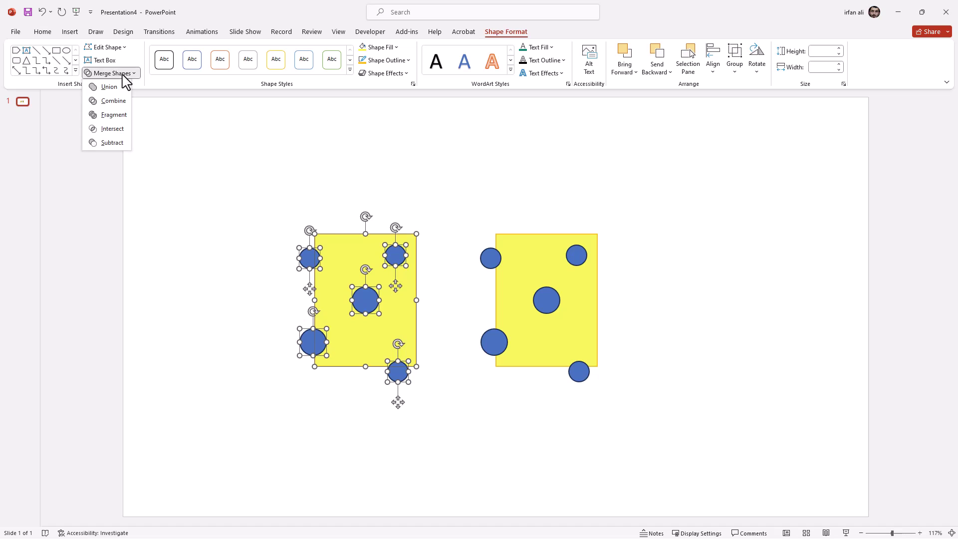
left_click(112, 143)
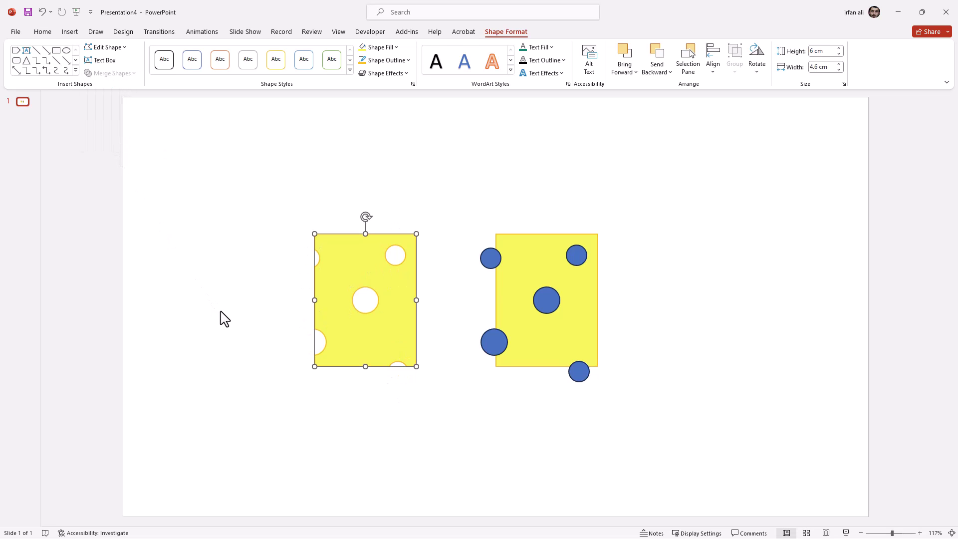
left_click(220, 311)
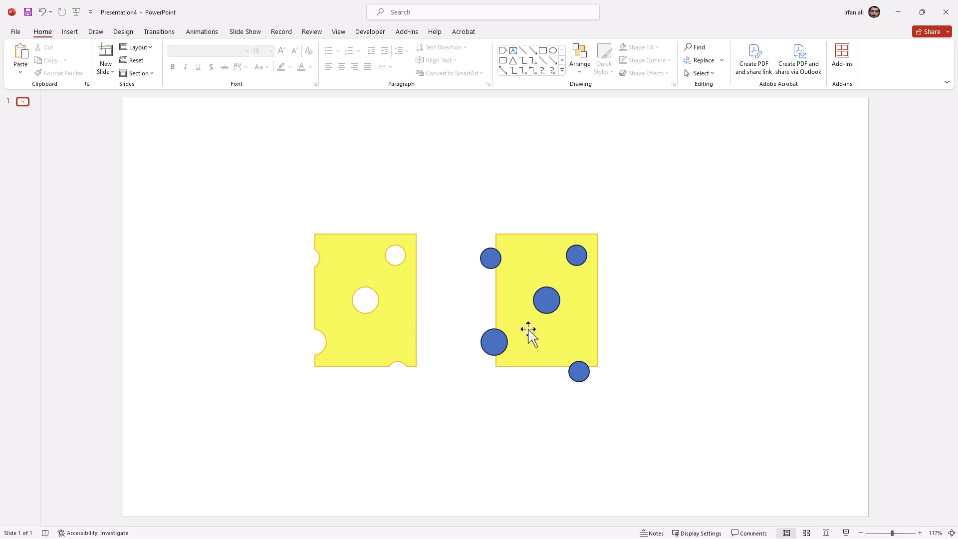
left_click_drag(496, 343, 516, 346)
- Rearrange the second rectangle's circles and duplicate it to the right
left_click_drag(490, 259, 498, 271)
mouse_move(578, 374)
left_mouse_down()
mouse_move(599, 357)
mouse_move(592, 368)
mouse_move(561, 367)
left_mouse_up()
left_click_drag(618, 406, 478, 217)
left_click_drag(574, 347, 732, 346)
left_click(623, 413)
- Subtract the circles from the middle rectangle to punch its holes
left_click(539, 318)
left_click_drag(616, 407, 474, 253)
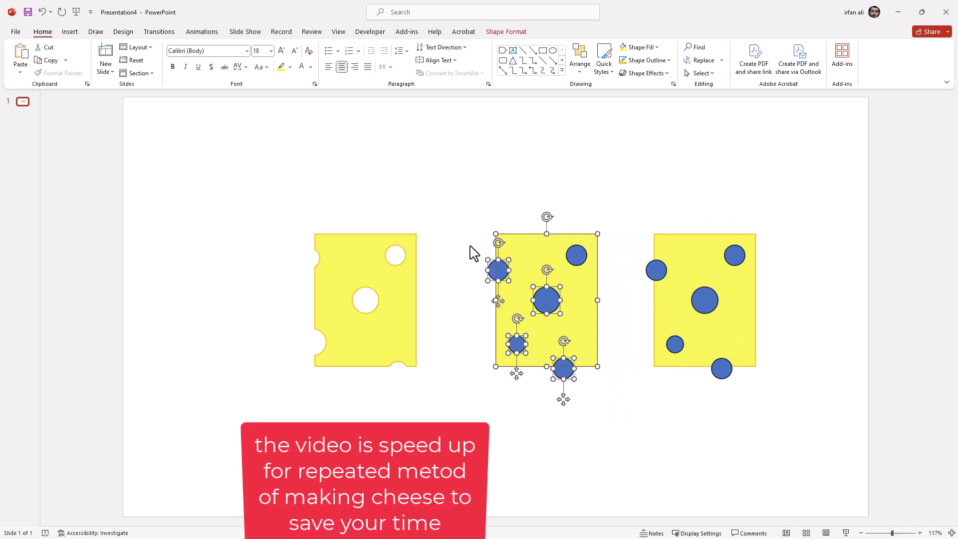
left_click(576, 255, "shift")
left_click(506, 31)
left_click(102, 73)
left_click(105, 141)
left_click(352, 199)
- Reposition and resize the circles on the third rectangle
left_click_drag(675, 344, 737, 344)
left_click_drag(734, 260, 707, 257)
left_click_drag(721, 368, 674, 371)
left_click(656, 269)
left_click(708, 252)
mouse_move(718, 263)
left_mouse_down()
mouse_move(709, 253)
mouse_move(737, 261)
left_mouse_up()
left_click_drag(678, 364, 679, 363)
mouse_move(661, 276)
left_mouse_down()
mouse_move(661, 307)
mouse_move(657, 278)
left_mouse_up()
left_click(783, 406)
left_click_drag(782, 406, 631, 211)
- Duplicate the third rectangle to the right, then subtract its circles into holes
left_click_drag(688, 338, 829, 337)
left_click_drag(766, 397, 632, 213)
left_click(696, 344)
left_click_drag(768, 394, 632, 240)
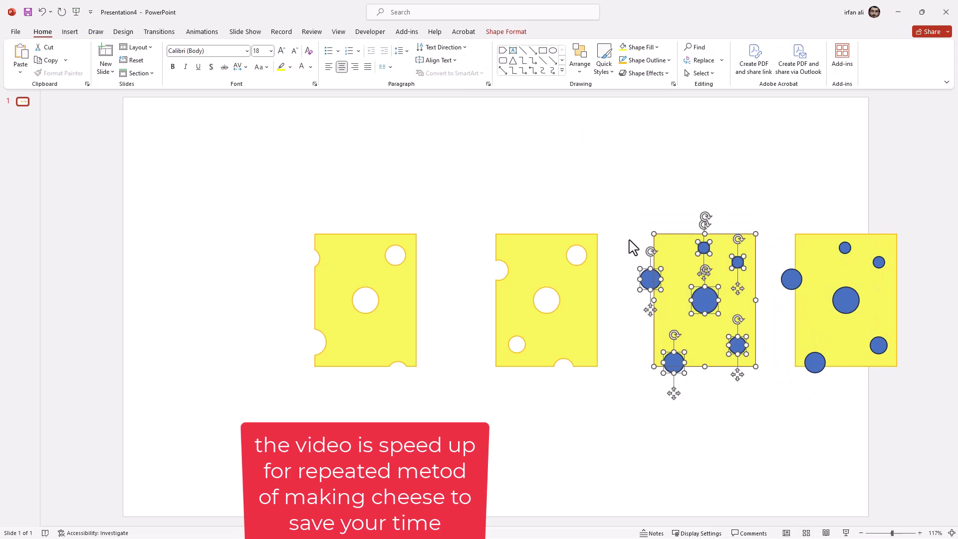
left_click(506, 31)
left_click(107, 70)
left_click(117, 145)
left_click(624, 218)
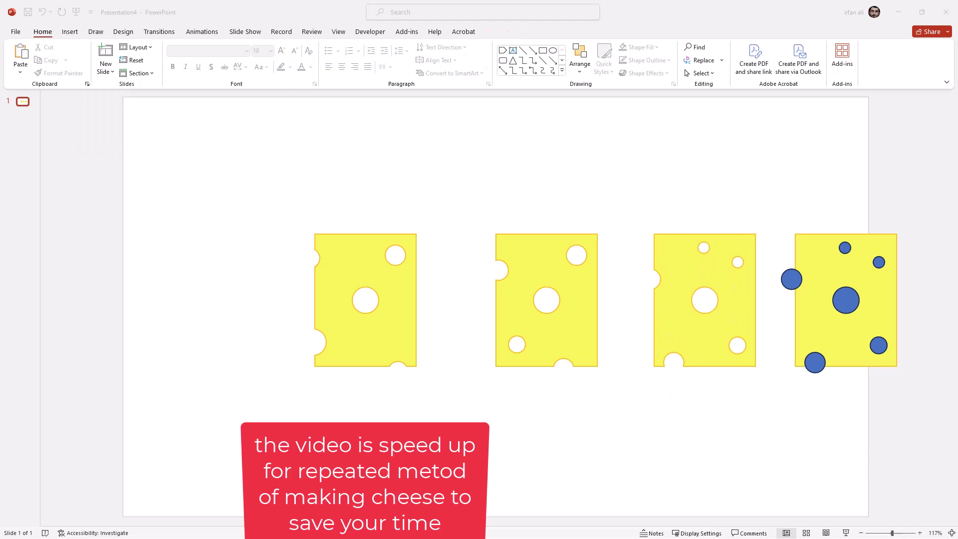
- Shift the first three slices left, duplicate the dotted rectangle, and cut holes in the fourth
left_click_drag(772, 432, 304, 219)
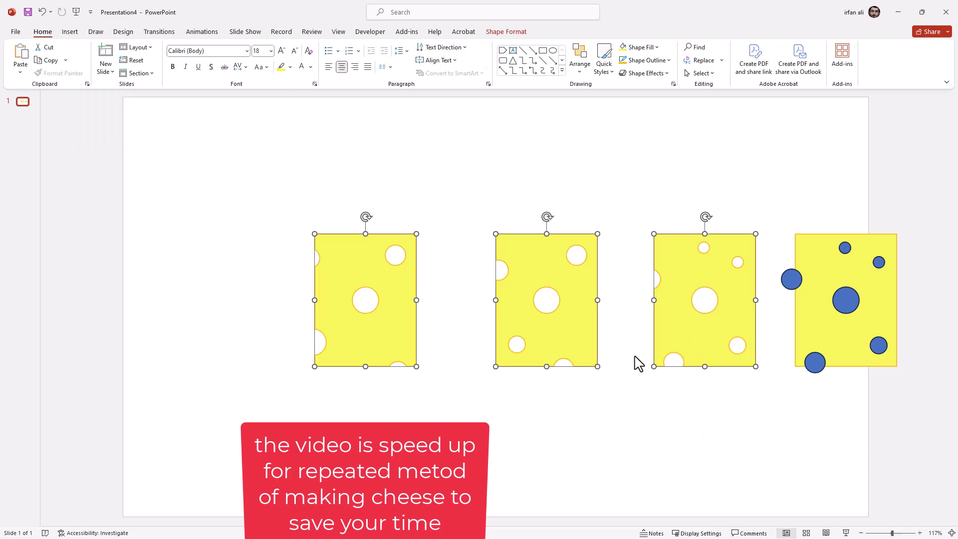
left_click_drag(635, 364, 490, 364)
mouse_move(846, 343)
left_mouse_down()
mouse_move(697, 343)
mouse_move(838, 344)
left_mouse_up()
left_click_drag(696, 300, 666, 316)
left_click_drag(749, 394, 626, 241)
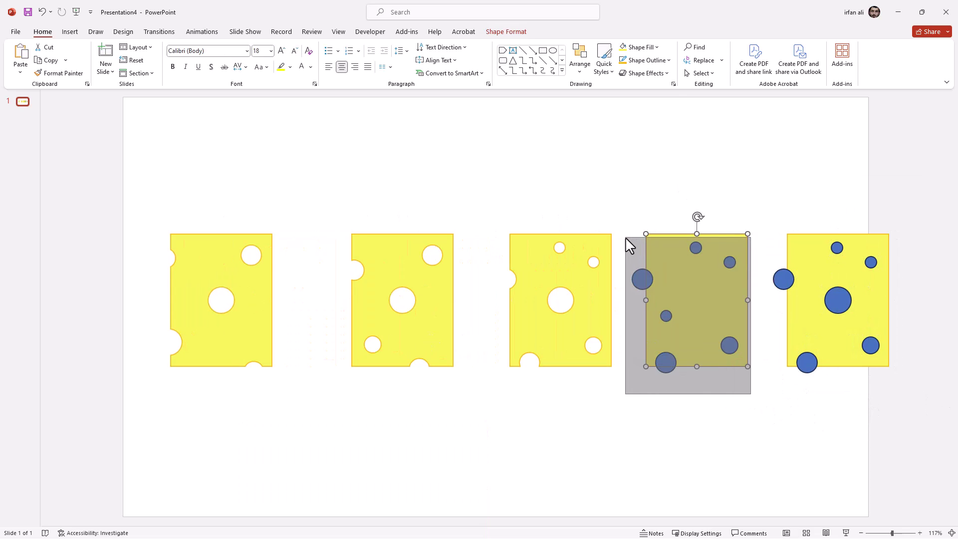
left_click(506, 31)
left_click(107, 73)
left_click(115, 145)
left_click(112, 144)
- Move the fifth rectangle's centre circle to the top edge and subtract its six circles
left_click_drag(837, 300, 803, 230)
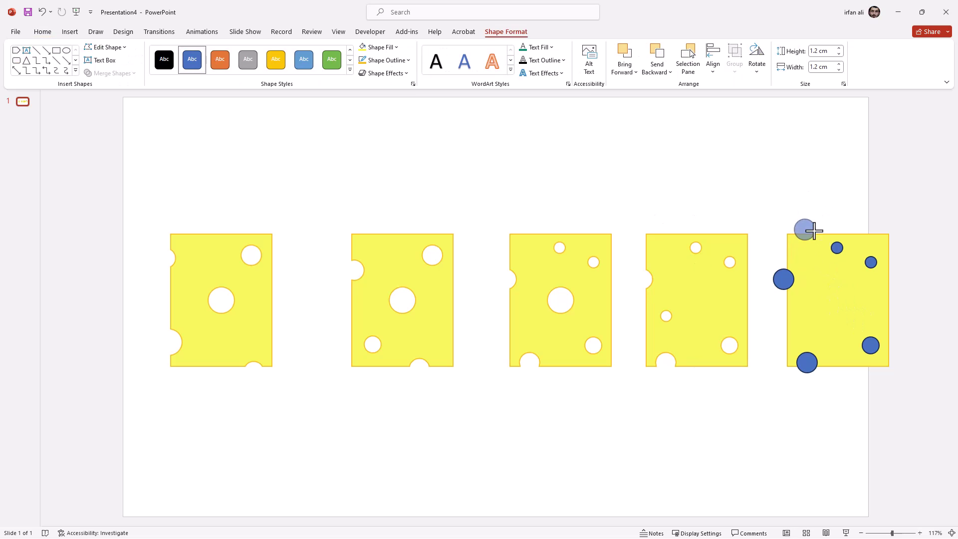
left_click(765, 205)
left_click(872, 367)
left_click_drag(884, 399, 757, 212)
left_click(506, 31)
left_click(108, 73)
left_click(118, 142)
left_click(658, 175)
- Move the fifth slice beside the fourth and distribute all five slices horizontally
left_click(810, 312)
left_click_drag(810, 312, 780, 311)
left_click(708, 304, "shift")
key("ctrl+a")
left_click(712, 64)
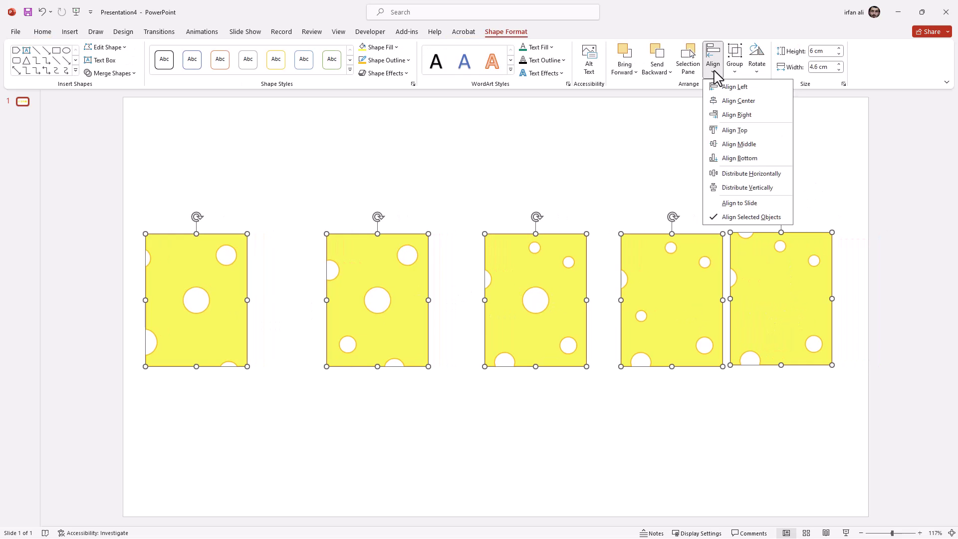
left_click(758, 175)
- Select all five cheese slices and bring up their right-click menu
key("Escape")
key("Tab")
key("ctrl+a")
left_click_drag(530, 319, 536, 319)
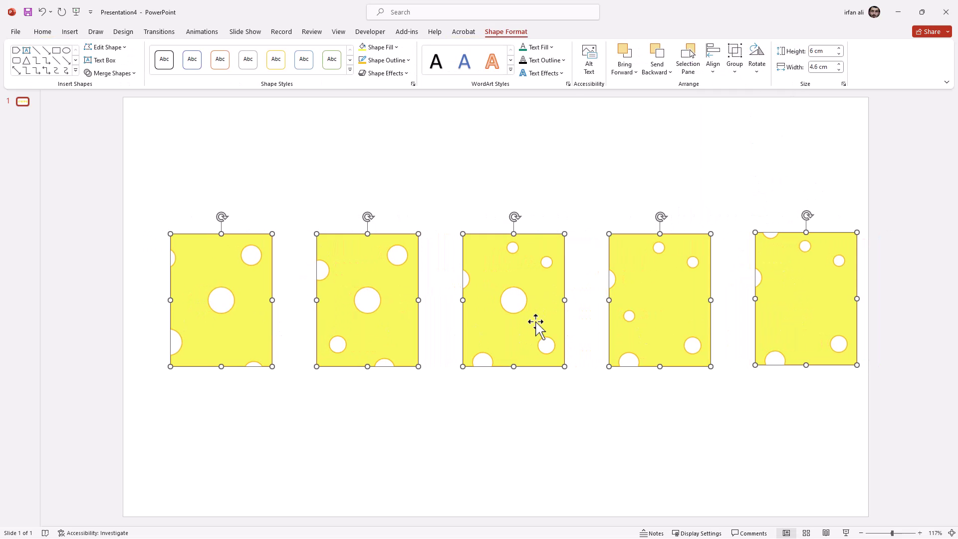
right_click(535, 321)
- Tilt all five cheese slices to an X rotation of 310° in 3-D Rotation
left_click(581, 507)
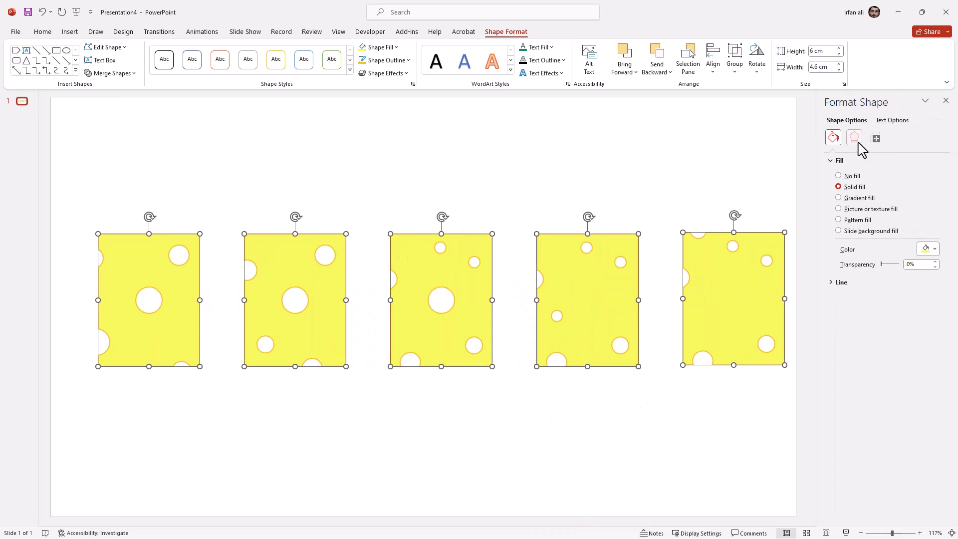
left_click(855, 138)
scroll(877, 350, "down", 3)
left_click(903, 418)
left_click(903, 418)
left_click(903, 418)
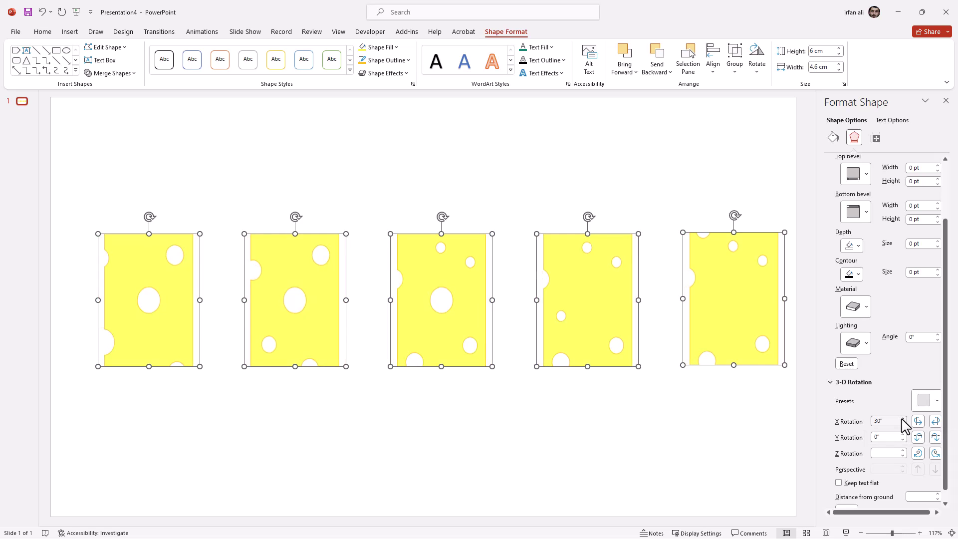
left_click(903, 419)
left_click(902, 419)
left_click(902, 419)
left_click(903, 419)
left_click(902, 419)
left_click(903, 419)
left_click(903, 419)
left_click(903, 418)
left_click(903, 419)
left_click(903, 418)
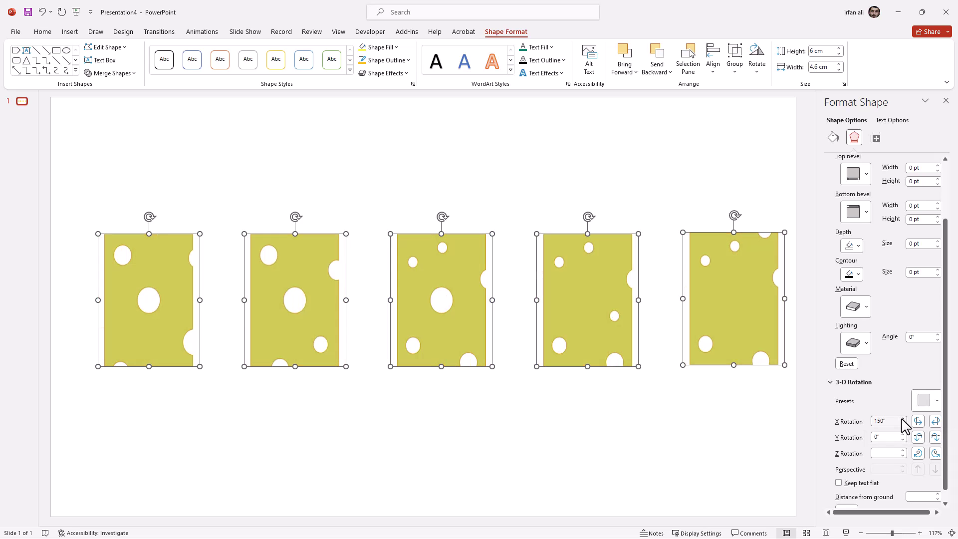
left_click(903, 419)
left_click(903, 419)
left_click(903, 418)
left_click(903, 419)
left_click(902, 419)
left_click(902, 419)
left_click(903, 419)
left_click(902, 419)
left_click(903, 419)
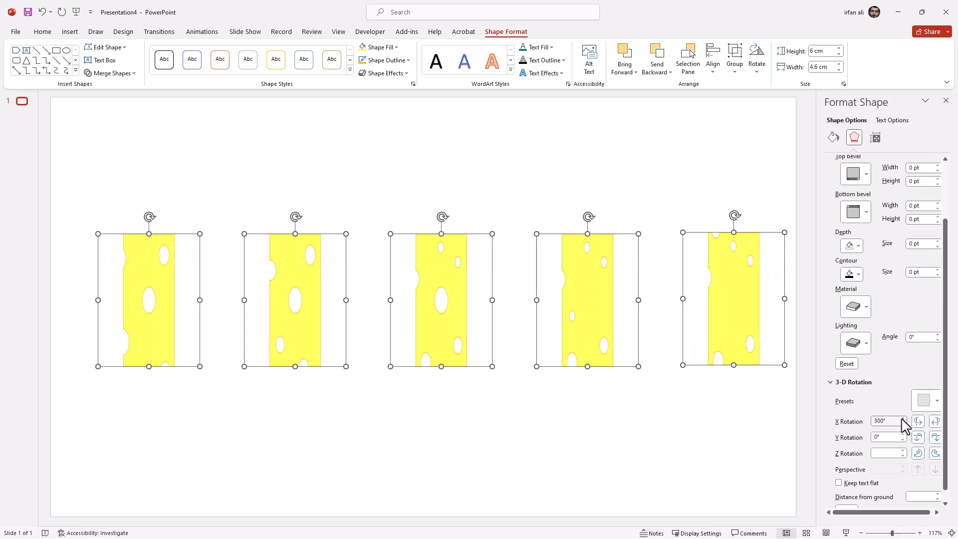
left_click(902, 419)
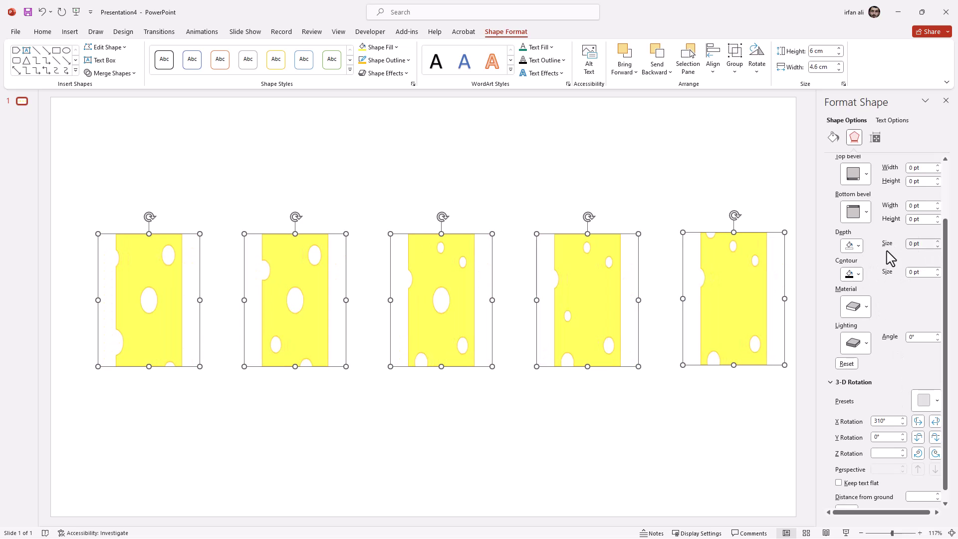
- Give the slices a 3-D depth of about 7.5 pt for thick extruded edges
left_click(937, 240)
left_click(938, 241)
left_click(938, 241)
left_click(937, 240)
left_click(937, 241)
left_click(938, 241)
left_click(938, 241)
left_click(937, 241)
left_click(937, 241)
left_click(938, 241)
left_click(937, 241)
left_click(938, 241)
left_click(938, 241)
left_click(938, 241)
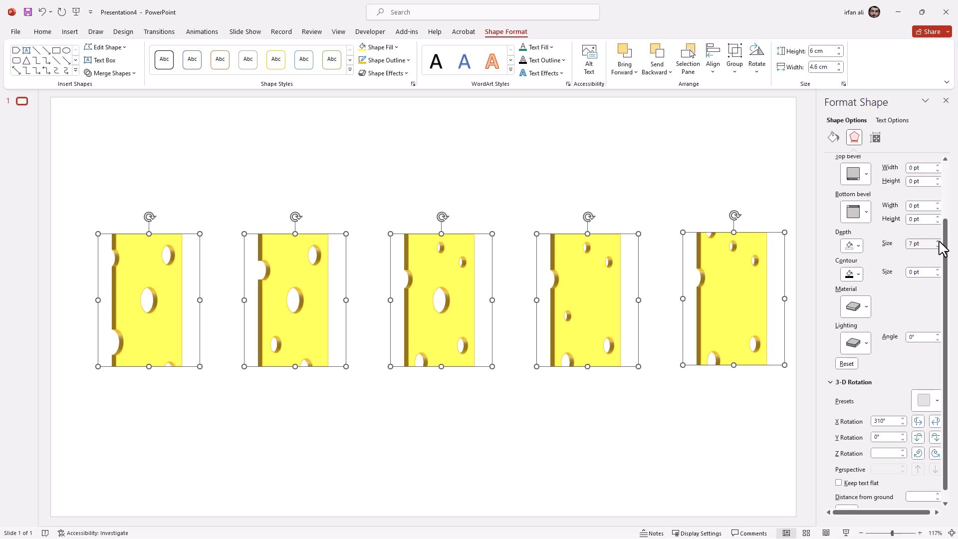
left_click(937, 241)
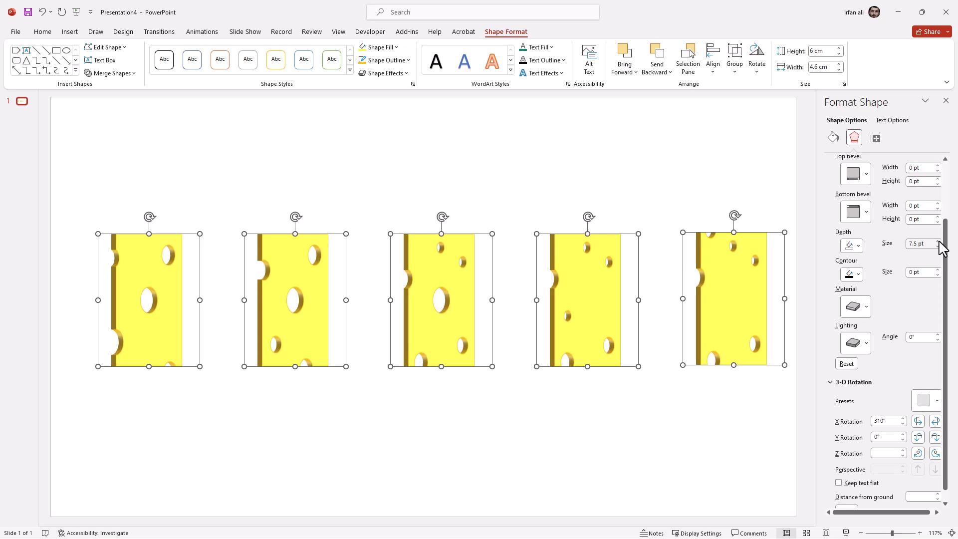
- Turn the fifth slice, then the other four slices, to a Y rotation of 20°
left_click(791, 309)
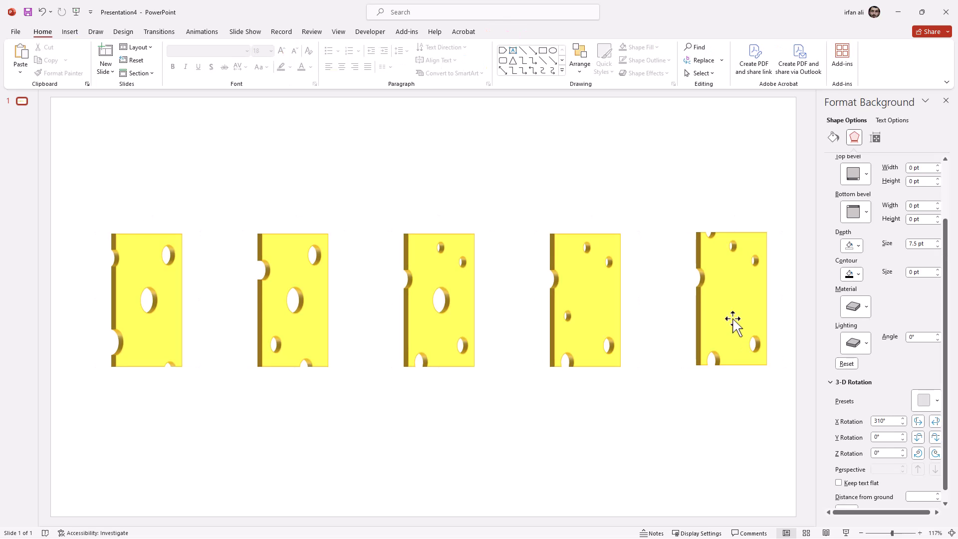
left_click(732, 320)
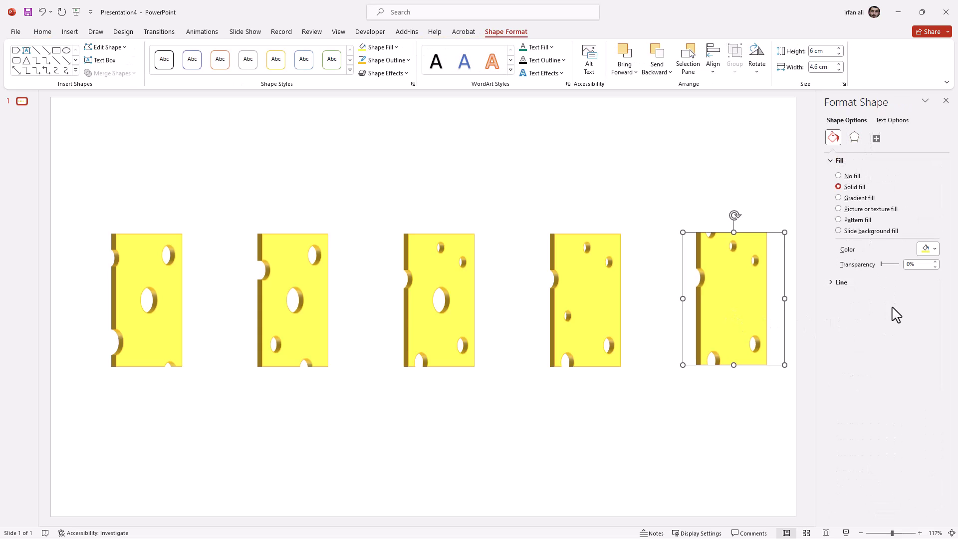
left_click(854, 137)
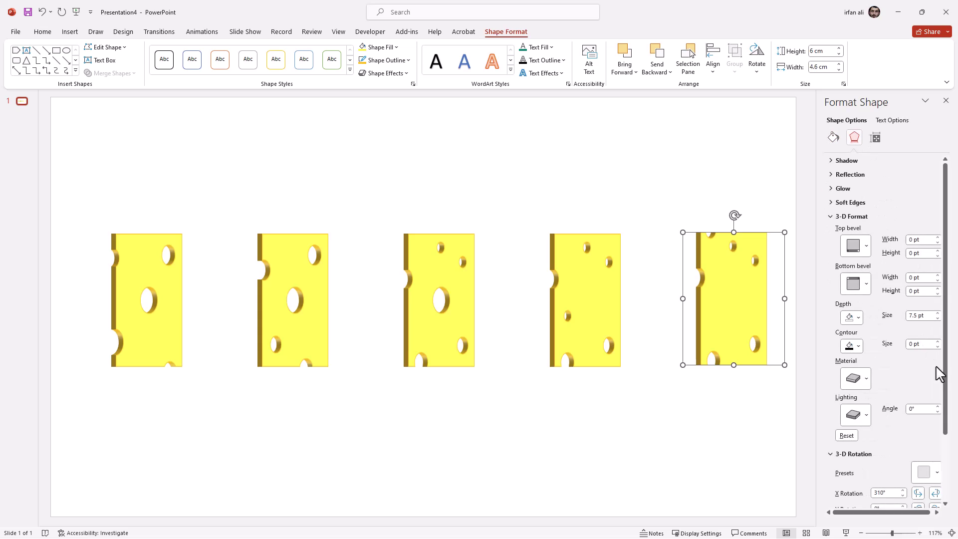
scroll(904, 389, "down", 3)
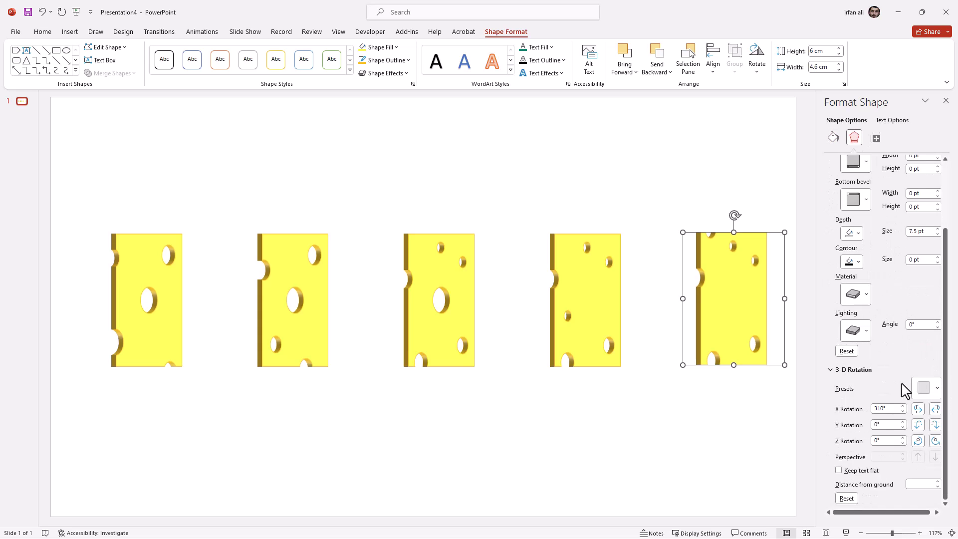
left_click(902, 422)
left_click(902, 422)
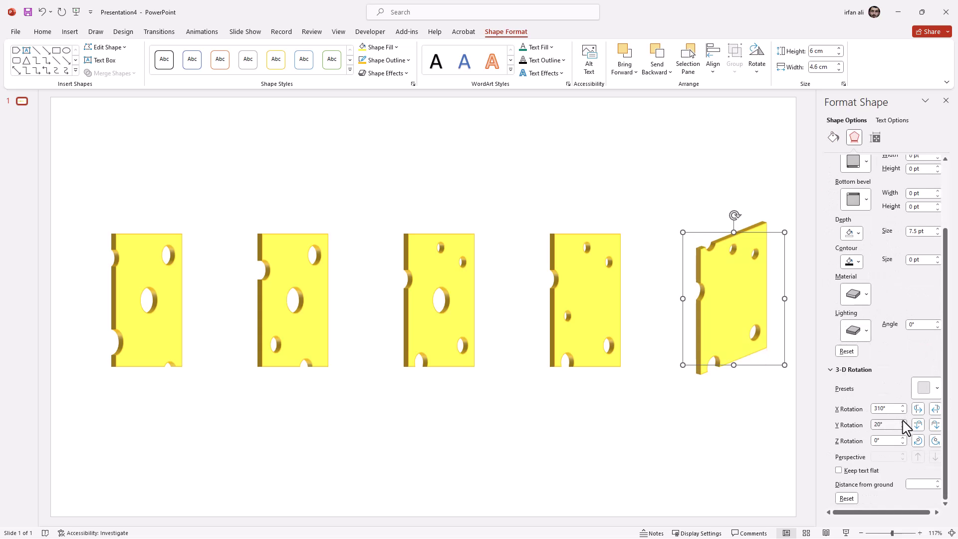
left_click(607, 313)
left_click(444, 332, "shift")
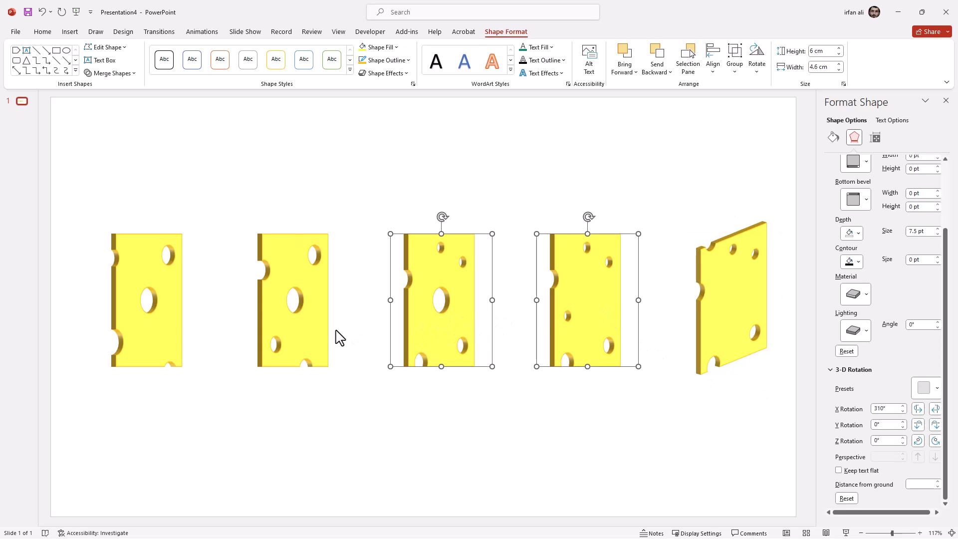
left_click(255, 341, "shift")
left_click(170, 333, "shift")
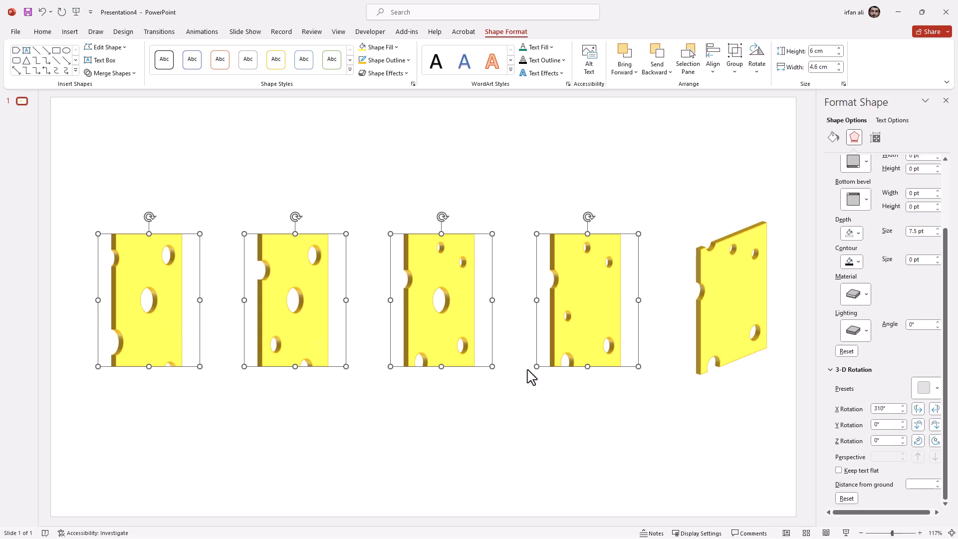
left_click(903, 421)
left_click(902, 421)
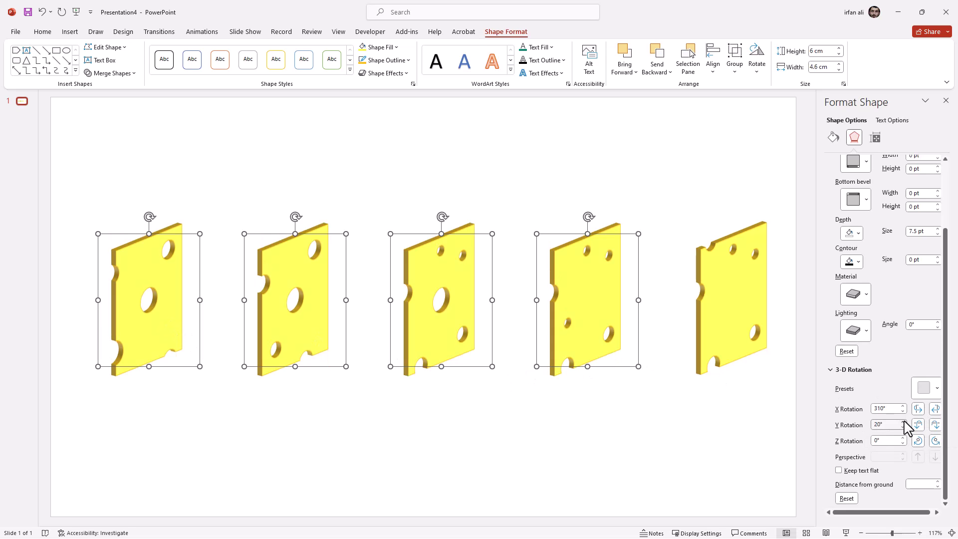
- Shift the last three slices left and reposition the first slices into a tighter row
left_click(708, 404)
left_click(718, 339)
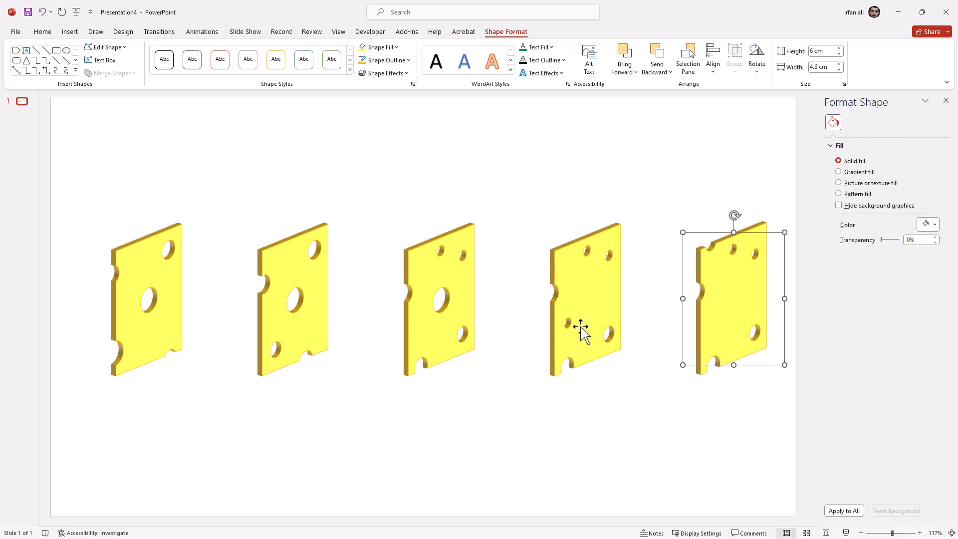
left_click(568, 327, "shift")
left_click(449, 324, "shift")
left_click_drag(683, 312, 578, 331)
key("Escape")
left_click(349, 331)
left_click_drag(349, 331, 391, 332)
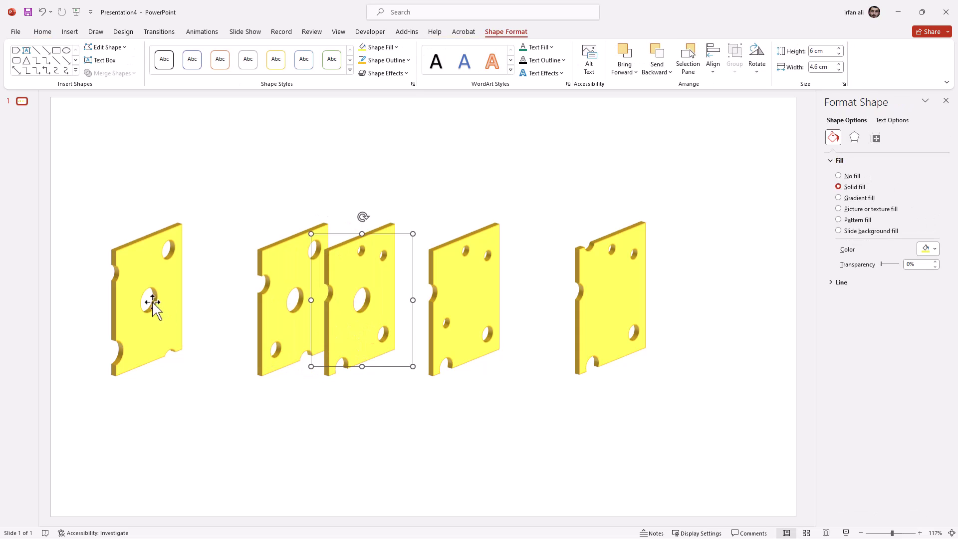
left_click_drag(149, 303, 207, 311)
left_click(748, 499)
- Select all five slices and distribute them horizontally
key("ctrl+a")
left_click(713, 58)
left_click(738, 170)
left_click(667, 416)
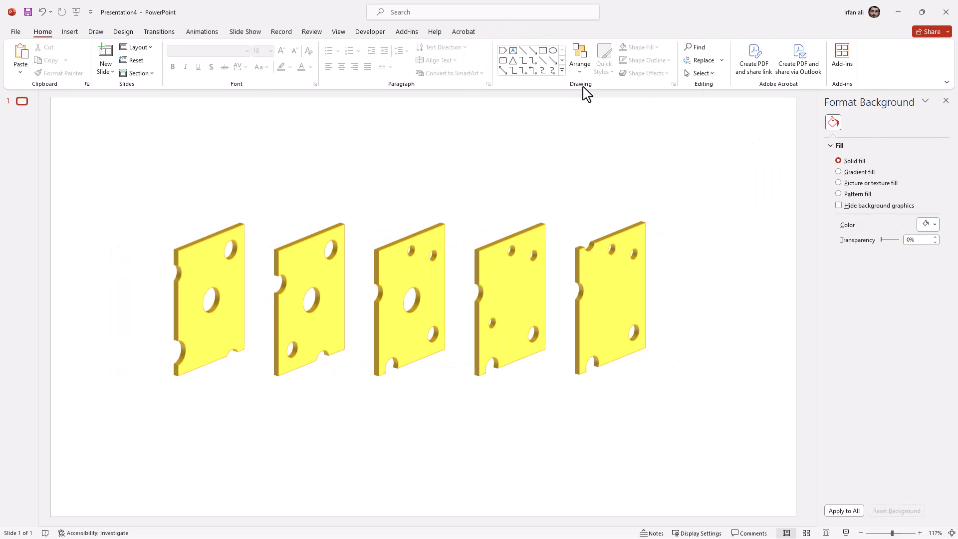
- Draw a cylinder left of the cheese slices, turn it upright and thicken it
left_click(562, 71)
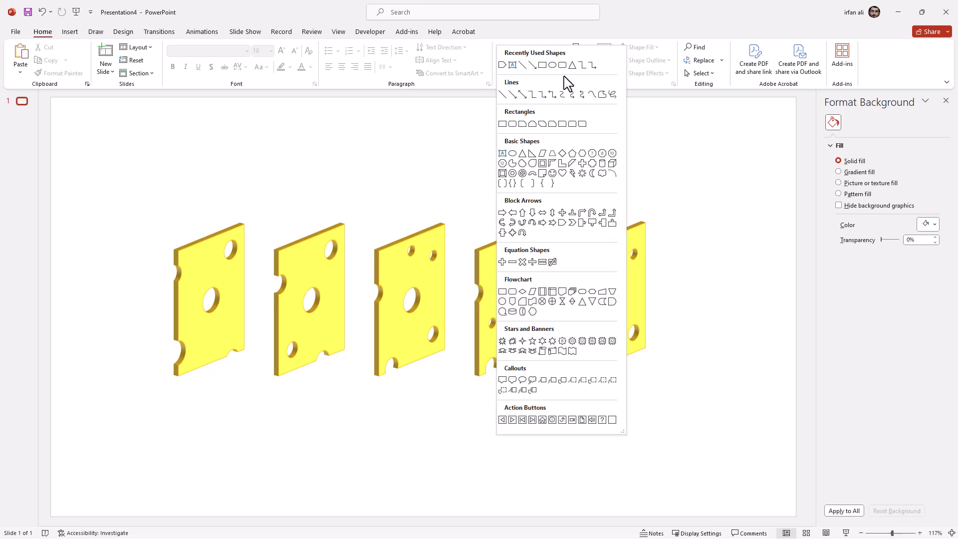
left_click(599, 165)
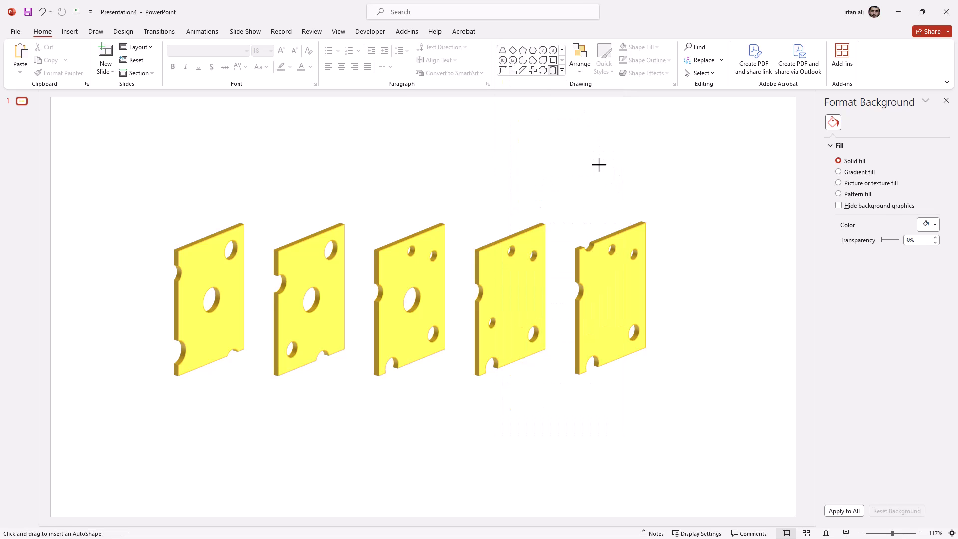
left_click_drag(103, 215, 169, 207)
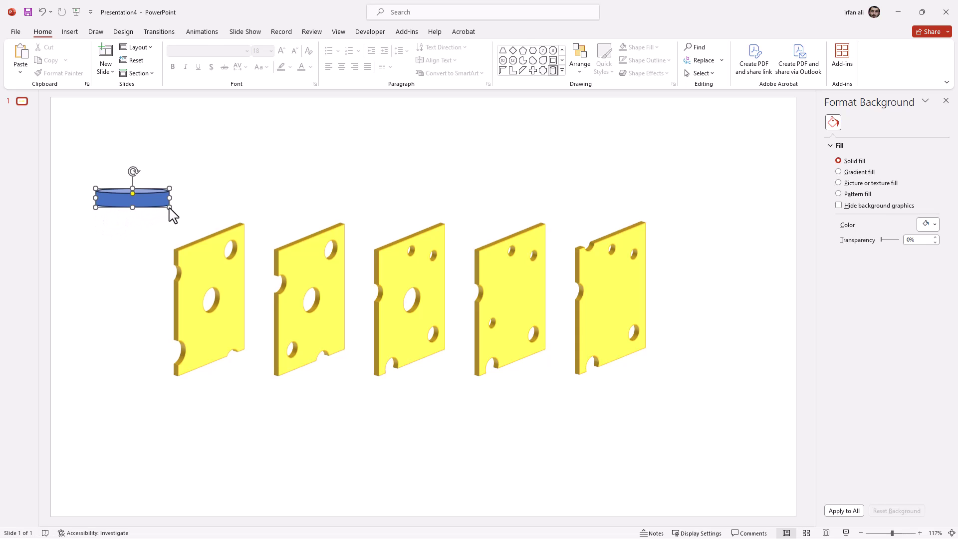
left_click_drag(132, 171, 110, 294)
mouse_move(108, 305)
left_mouse_down()
mouse_move(100, 308)
mouse_move(110, 302)
left_mouse_up()
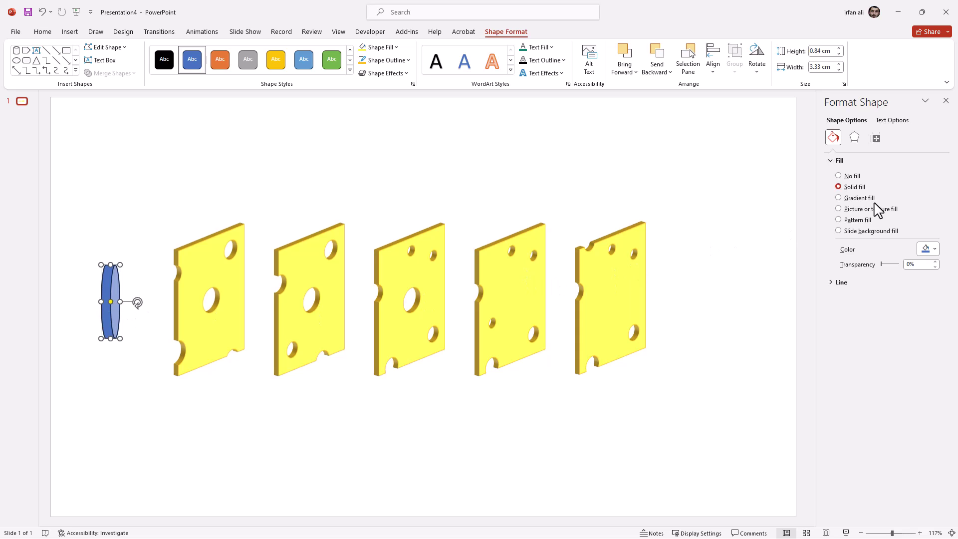
left_click(854, 137)
left_click_drag(122, 303, 130, 302)
- Fill the cylinder red, remove its outline and nudge it slightly down
left_click(378, 47)
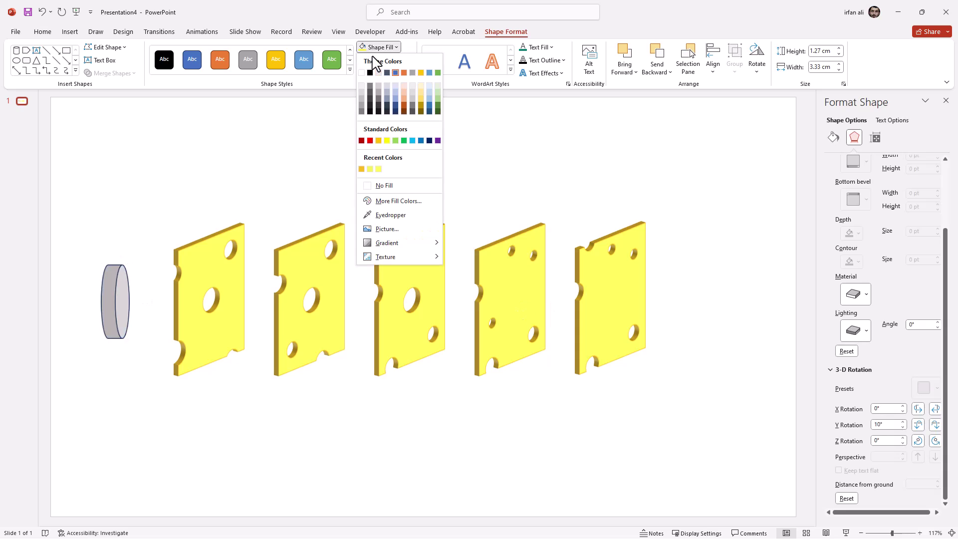
left_click(370, 141)
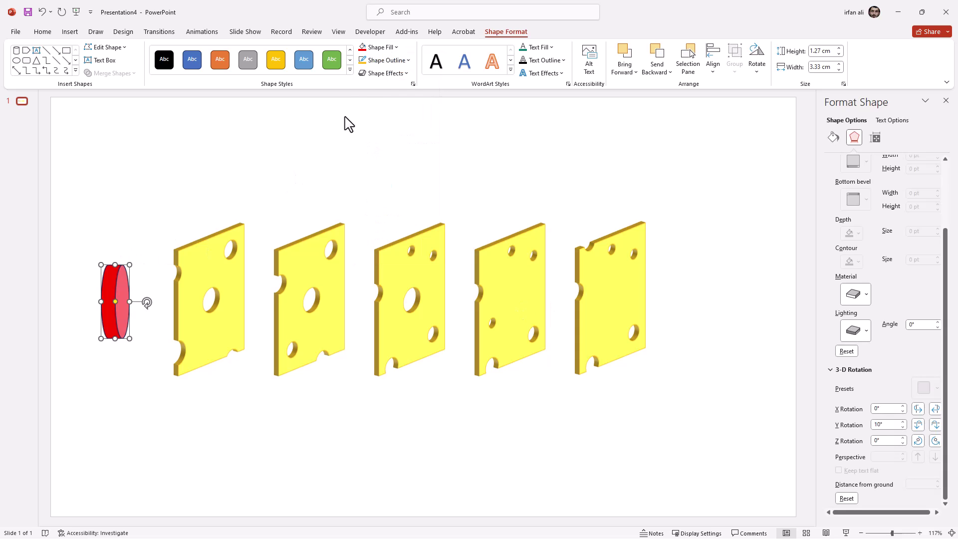
left_click(384, 60)
left_click(384, 199)
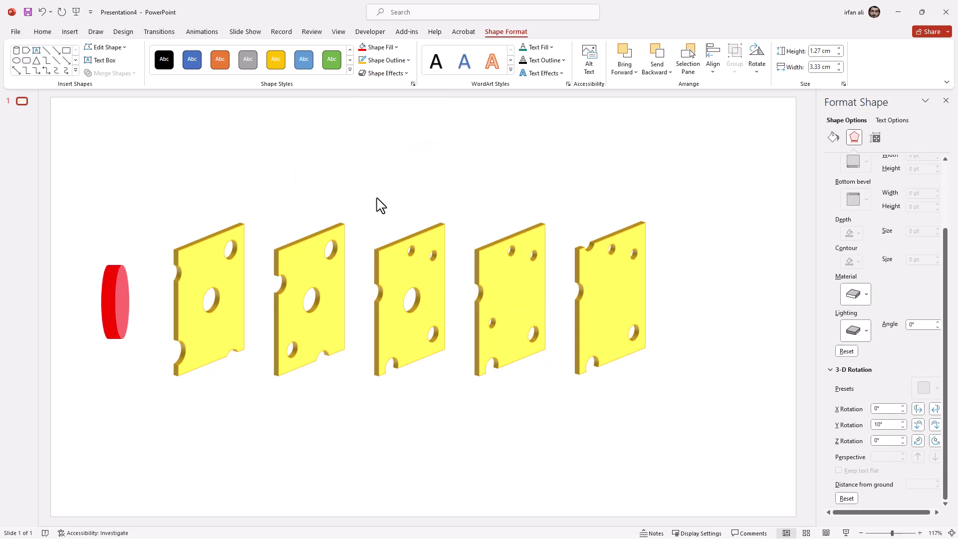
mouse_move(123, 321)
left_mouse_down()
mouse_move(122, 335)
mouse_move(120, 327)
left_mouse_up()
left_click(150, 327)
- Adjust a slice's position and redistribute all five slices horizontally
mouse_move(391, 325)
left_mouse_down()
mouse_move(455, 327)
mouse_move(379, 341)
mouse_move(303, 318)
mouse_move(396, 330)
left_mouse_up()
left_click_drag(141, 156, 684, 434)
left_click(505, 31)
left_click(714, 67)
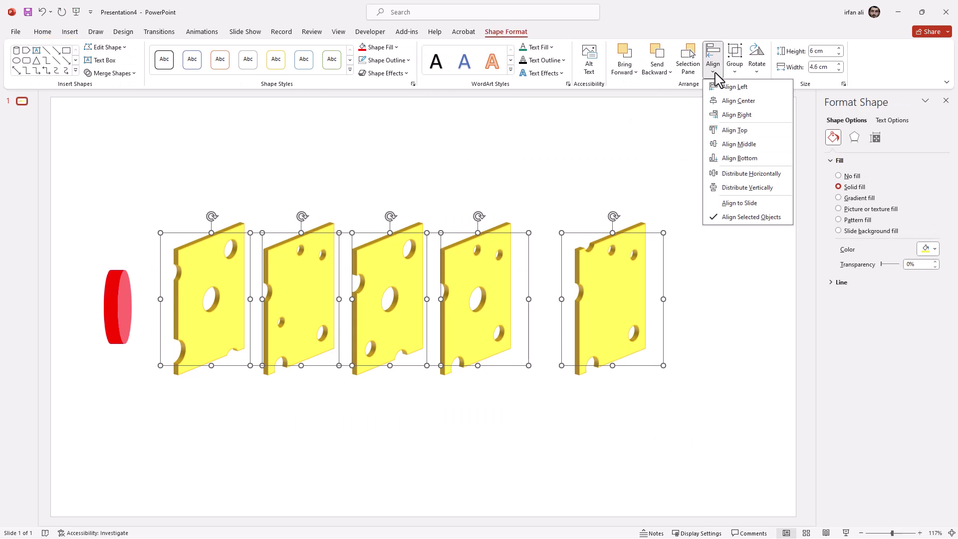
left_click(743, 175)
left_click(635, 410)
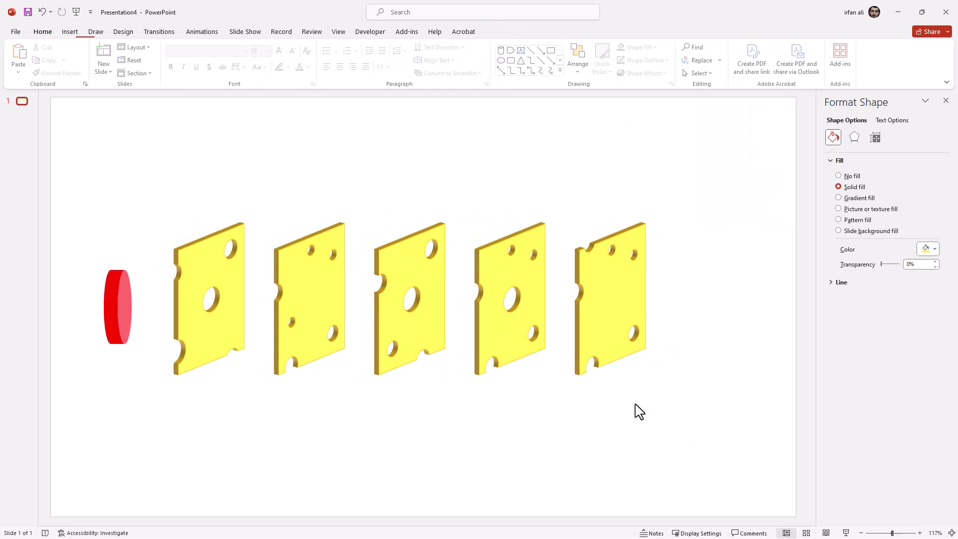
- Insert the standing man icon from the Icons library search for "man"
left_click(69, 32)
left_click(192, 58)
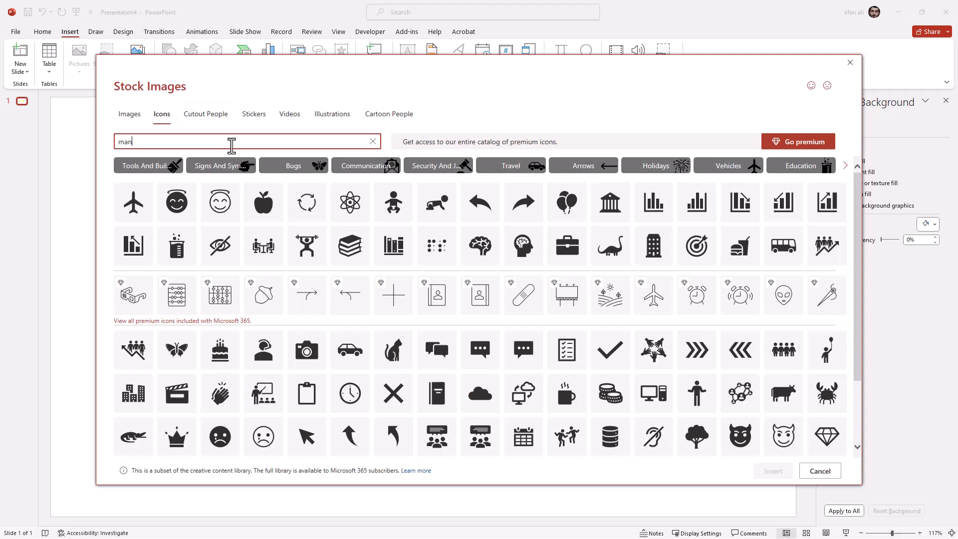
left_click(184, 175)
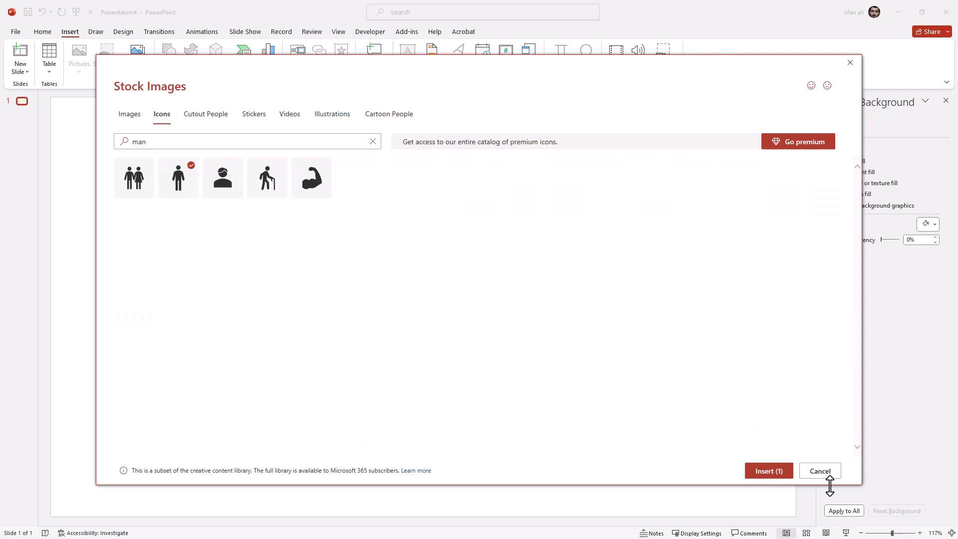
left_click(771, 474)
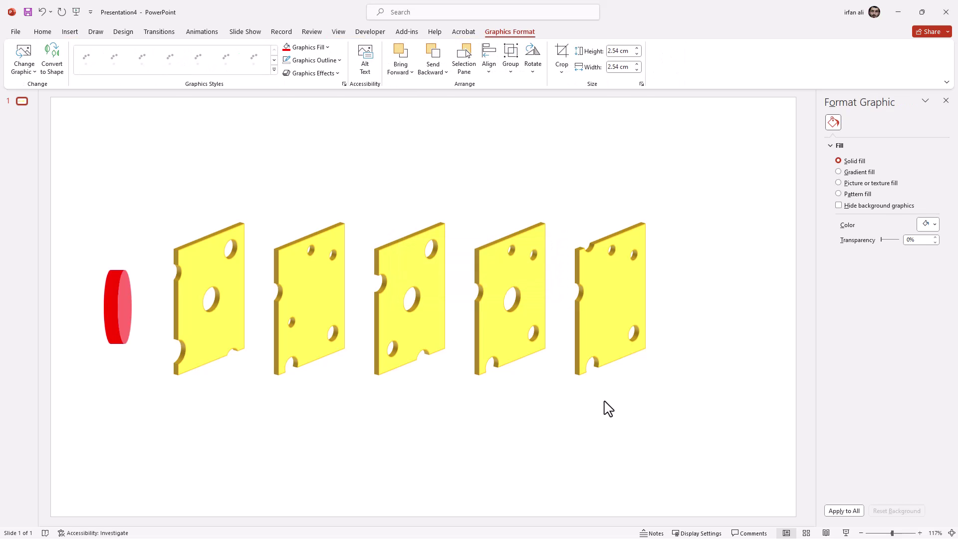
- Move the man icon right of the fifth slice and enlarge it to about 5.85 cm
left_click_drag(428, 305, 796, 393)
left_click_drag(739, 366, 731, 318)
mouse_move(666, 345)
left_mouse_down()
mouse_move(660, 360)
mouse_move(659, 351)
left_mouse_up()
left_click_drag(731, 306, 738, 309)
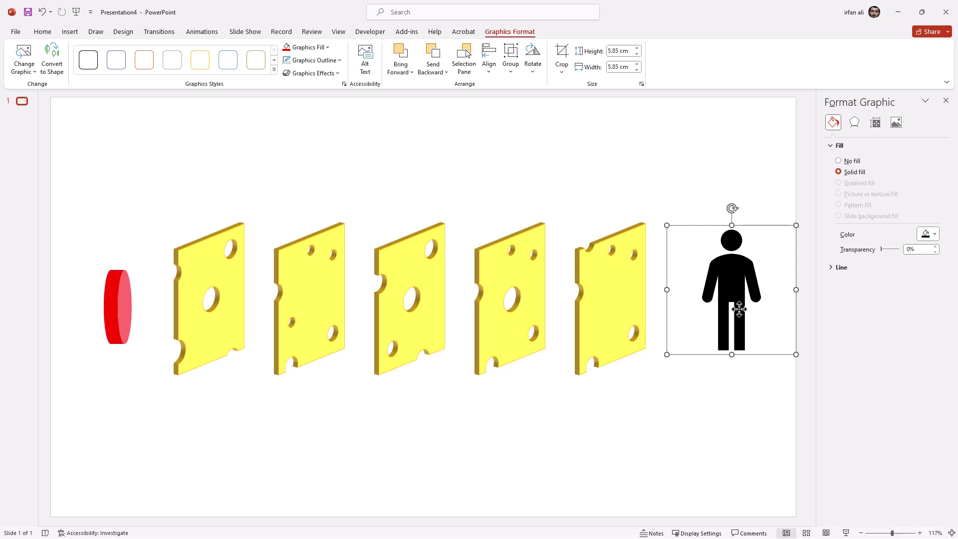
- Fill the man icon with the cheese colour via eyedropper, then the recent gold colour
left_click(328, 48)
left_click(311, 215)
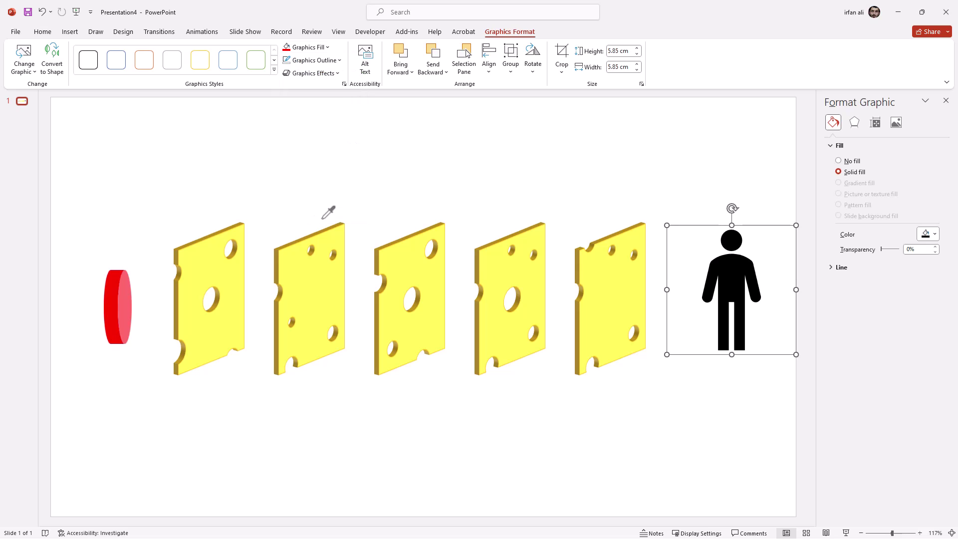
left_click(433, 262)
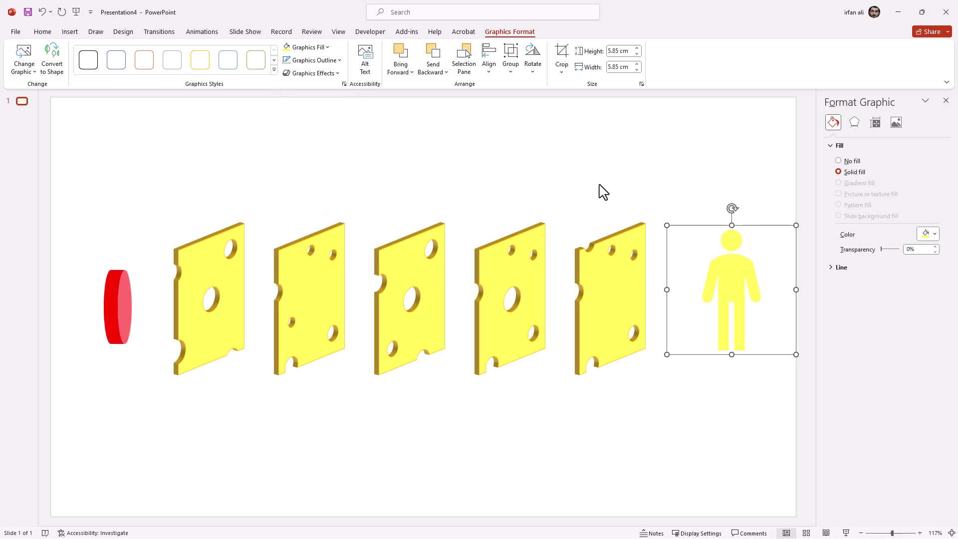
left_click(328, 47)
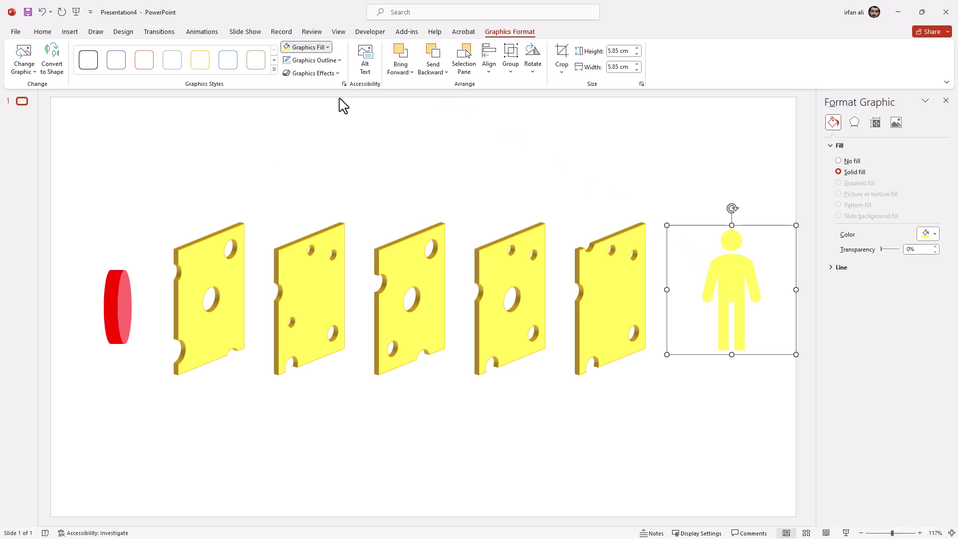
left_click(294, 169)
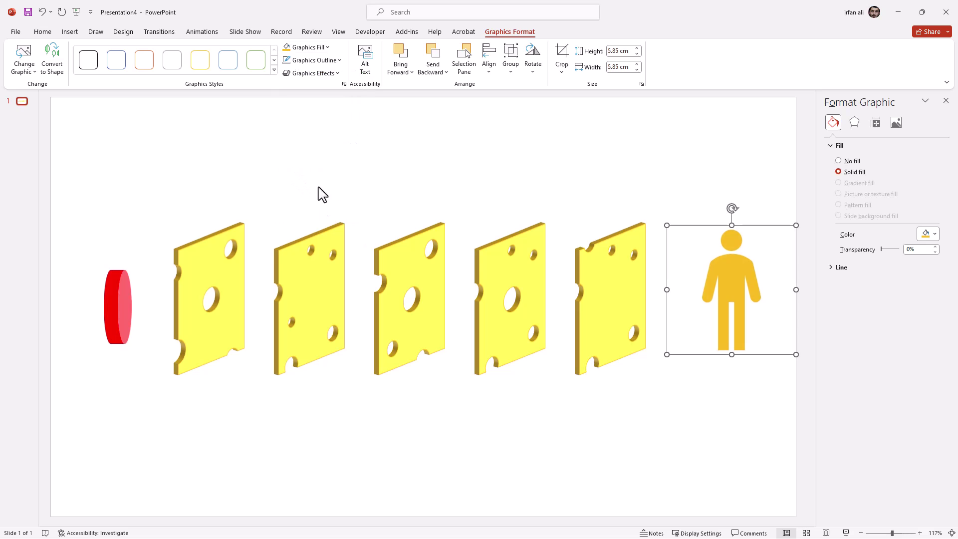
left_click(362, 195)
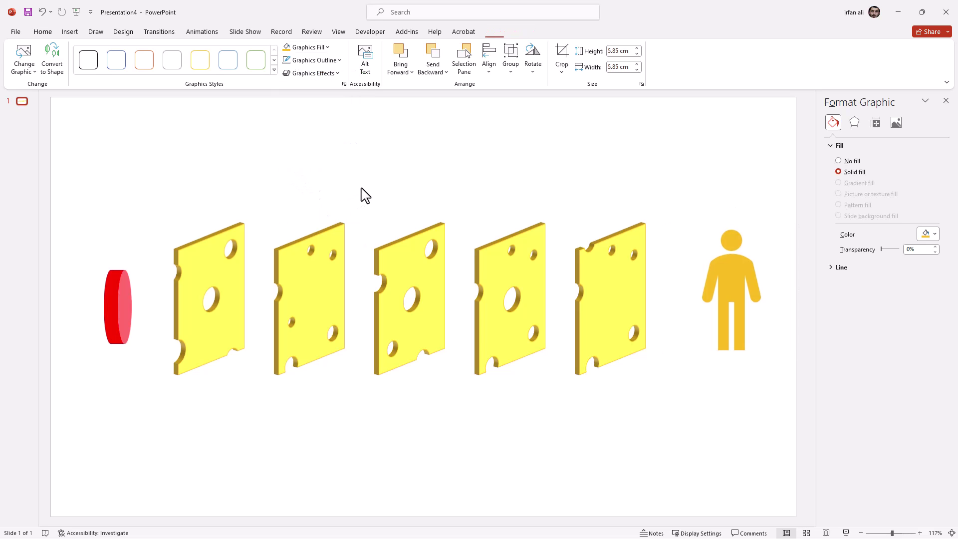
left_click(522, 71)
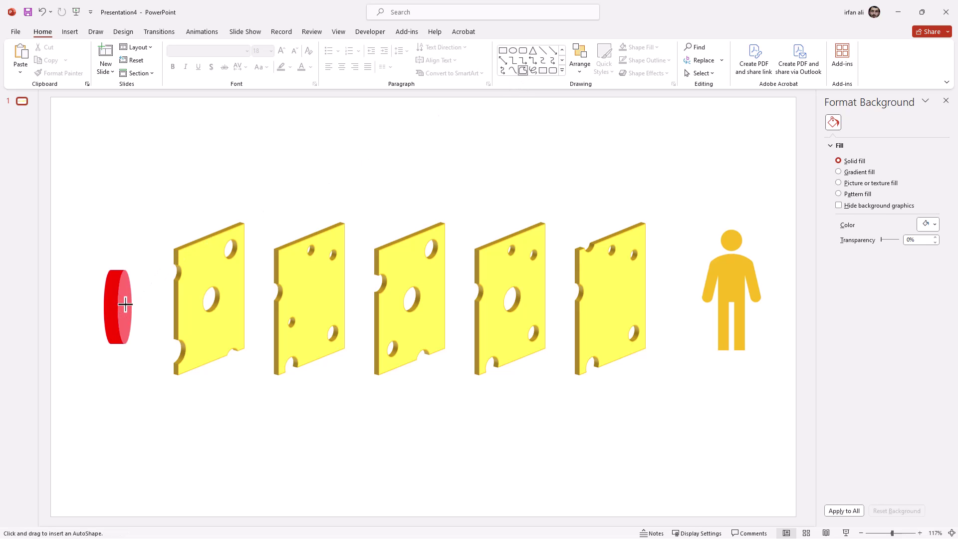
- Draw a red 3 pt line from the cylinder to the first cheese slice
left_click_drag(125, 303, 201, 307)
left_click_drag(234, 308, 220, 323)
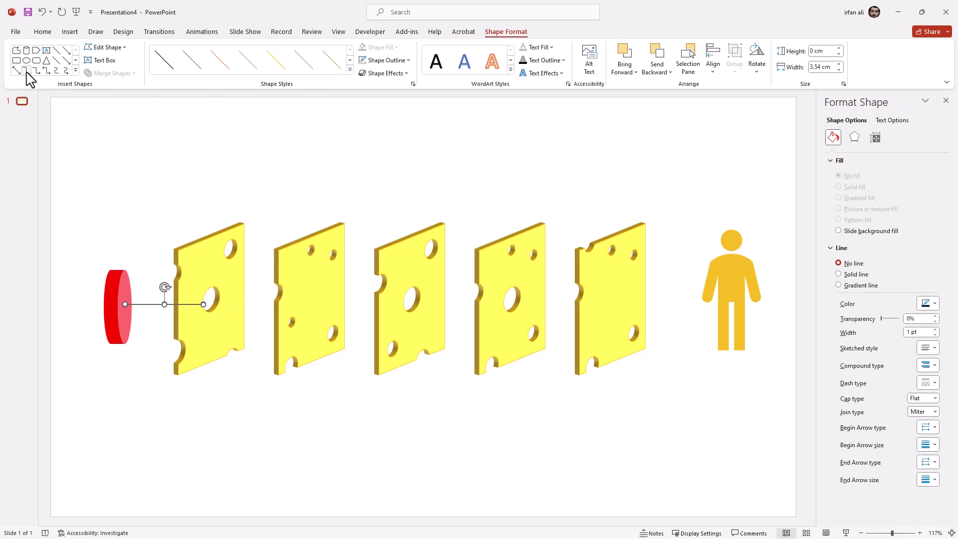
left_click(393, 60)
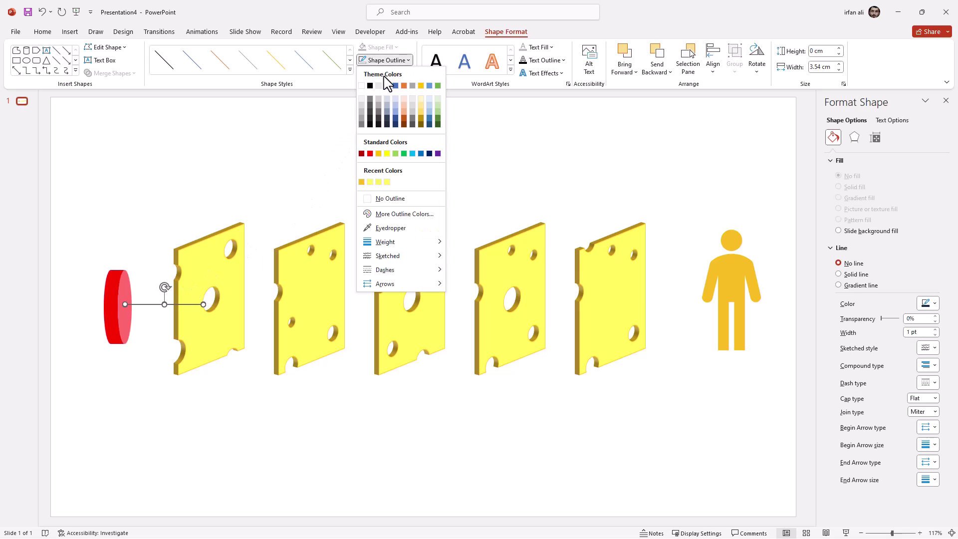
left_click(370, 153)
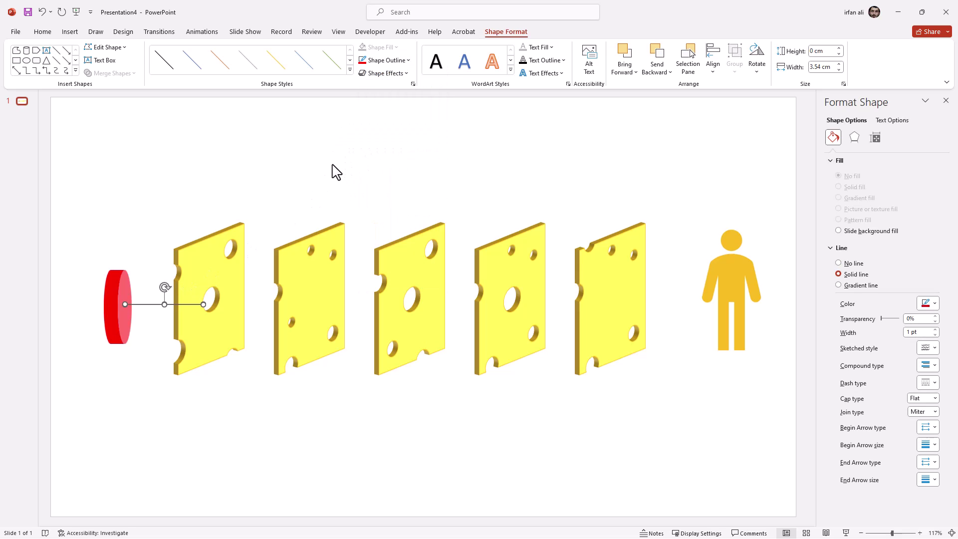
left_click(406, 60)
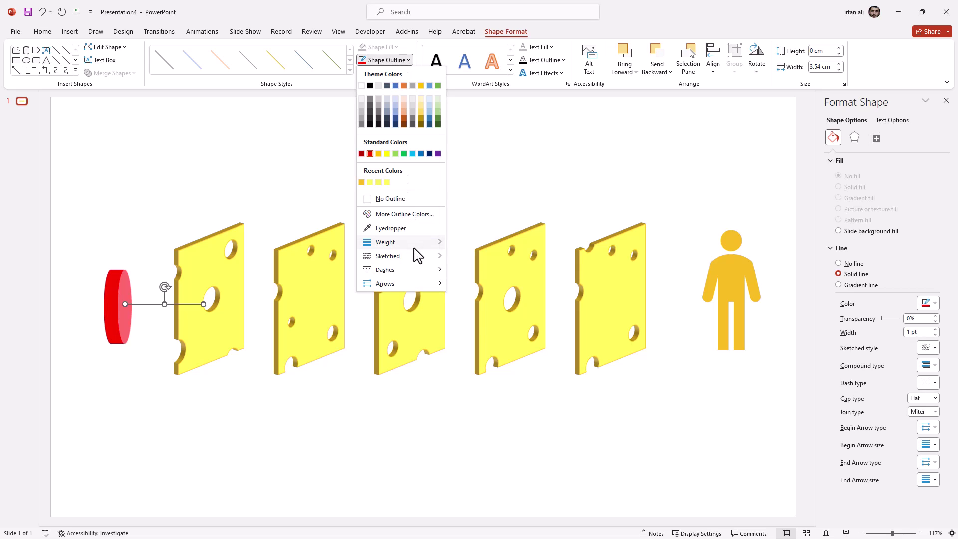
mouse_move(414, 248)
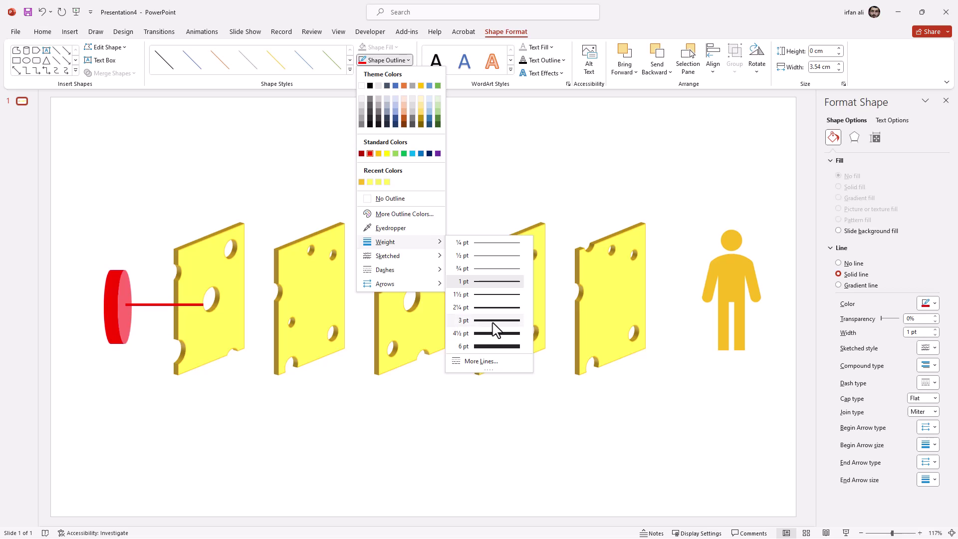
left_click(496, 323)
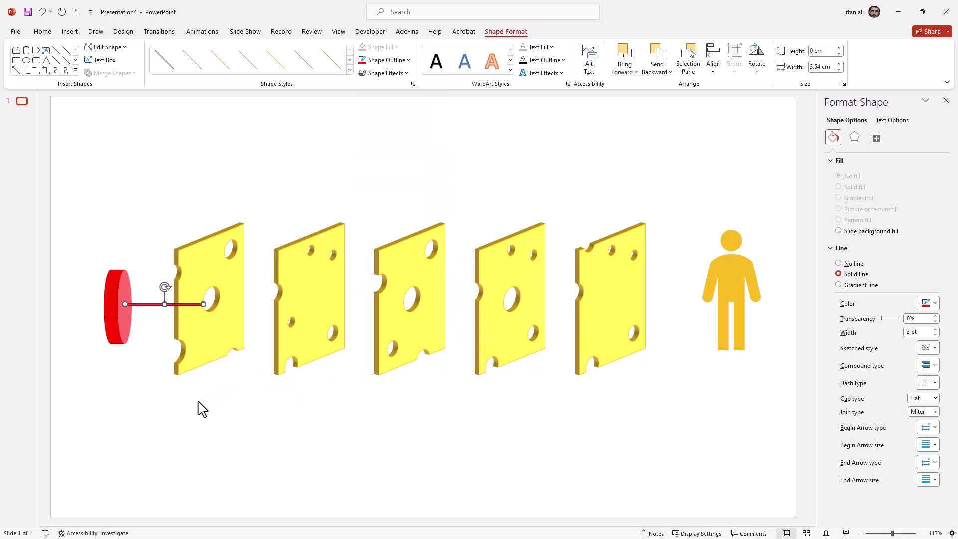
left_click(170, 347)
- Send the red cylinder to the back behind the line
left_click(149, 306)
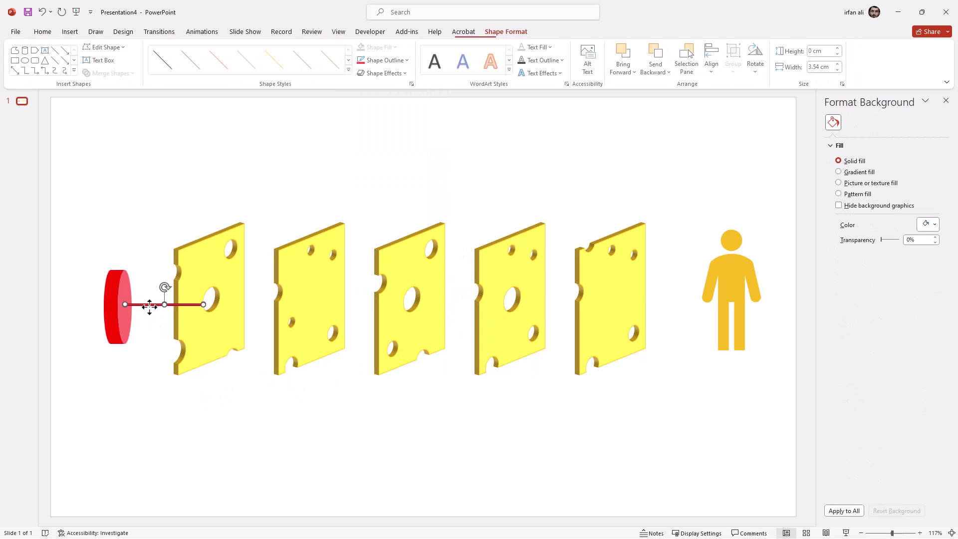
right_click(149, 306)
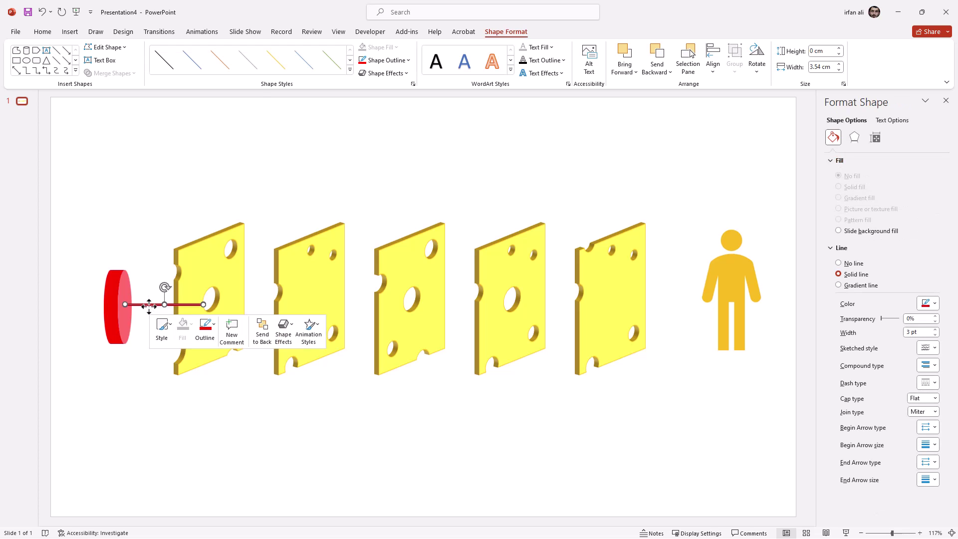
left_click(106, 311)
left_click(107, 312)
right_click(107, 311)
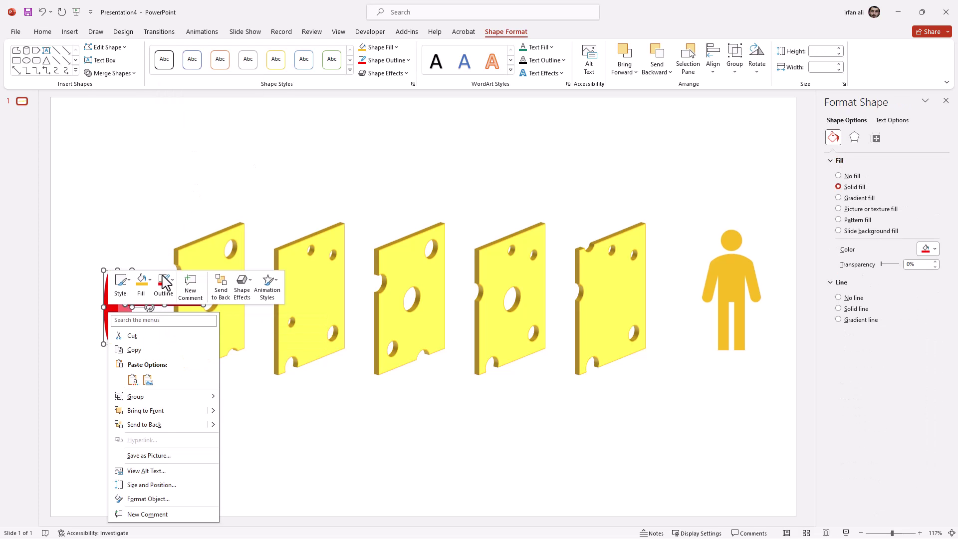
left_click(149, 424)
left_click(211, 425)
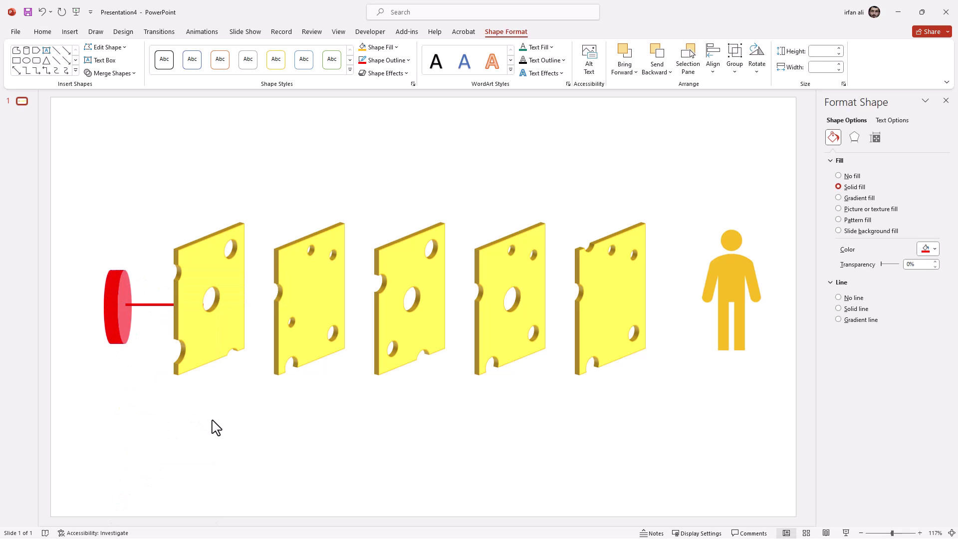
- Thicken the red line's weight to 4.5 pt
left_click(158, 303)
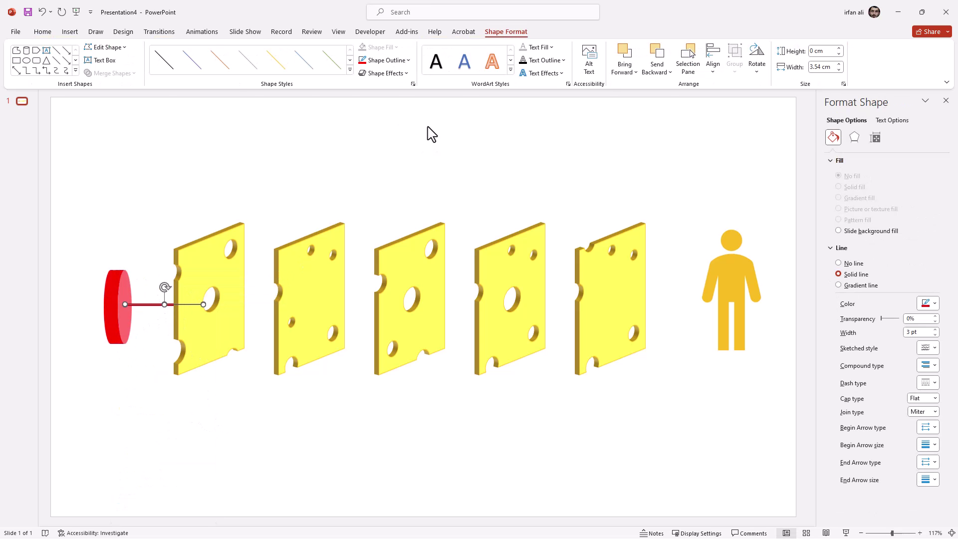
left_click(409, 60)
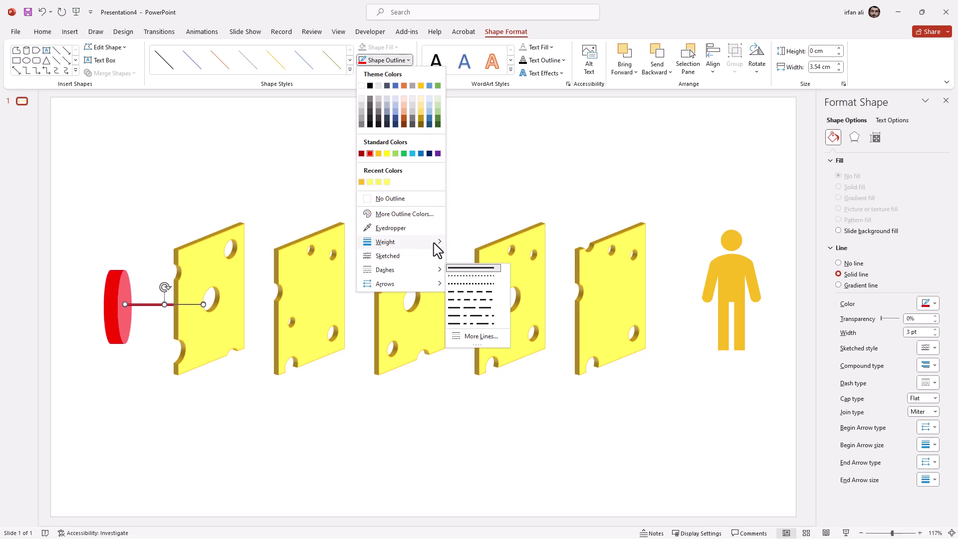
mouse_move(435, 243)
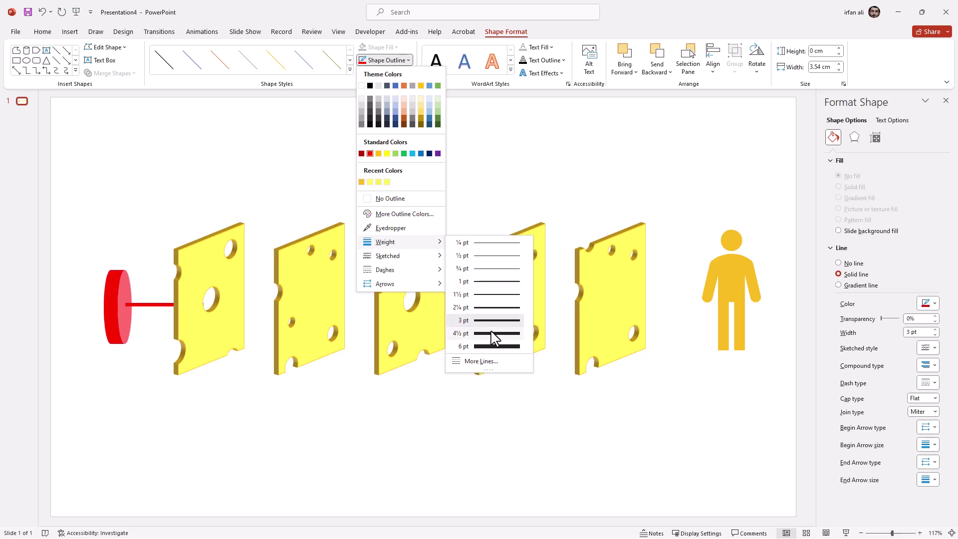
left_click(492, 332)
left_click(201, 376)
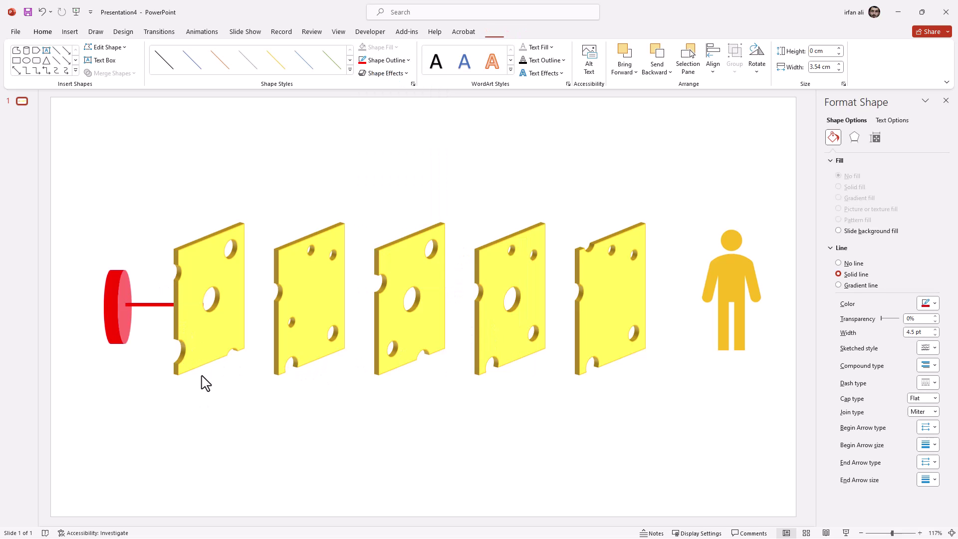
- Draw a freeform line from the first slice's hole to the second slice and back down below
scroll(159, 299, "up", 1)
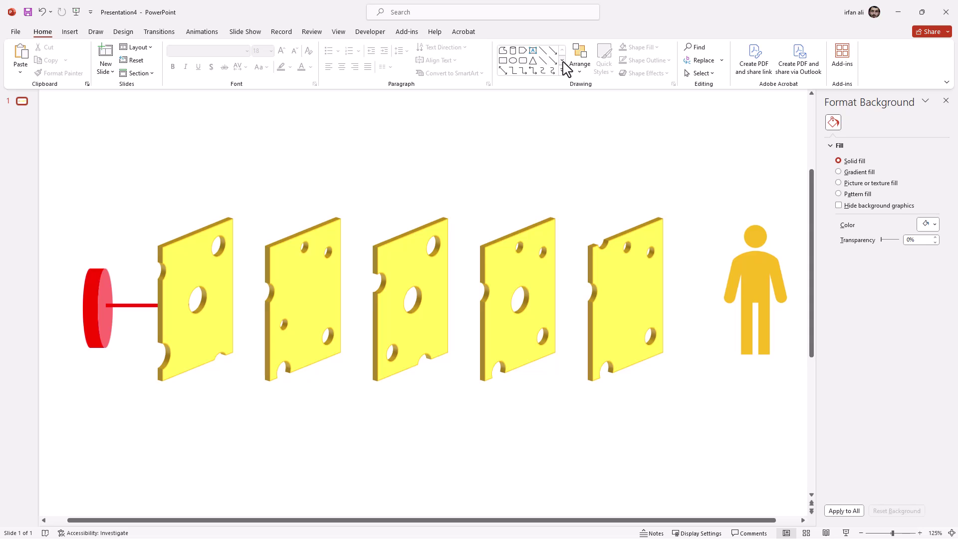
left_click(504, 52)
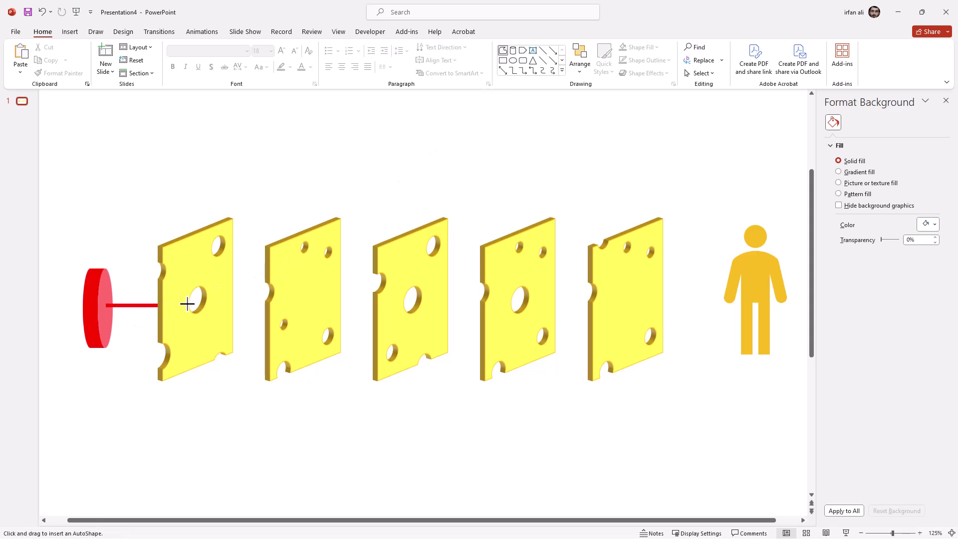
left_click_drag(187, 305, 258, 298)
left_click(293, 304)
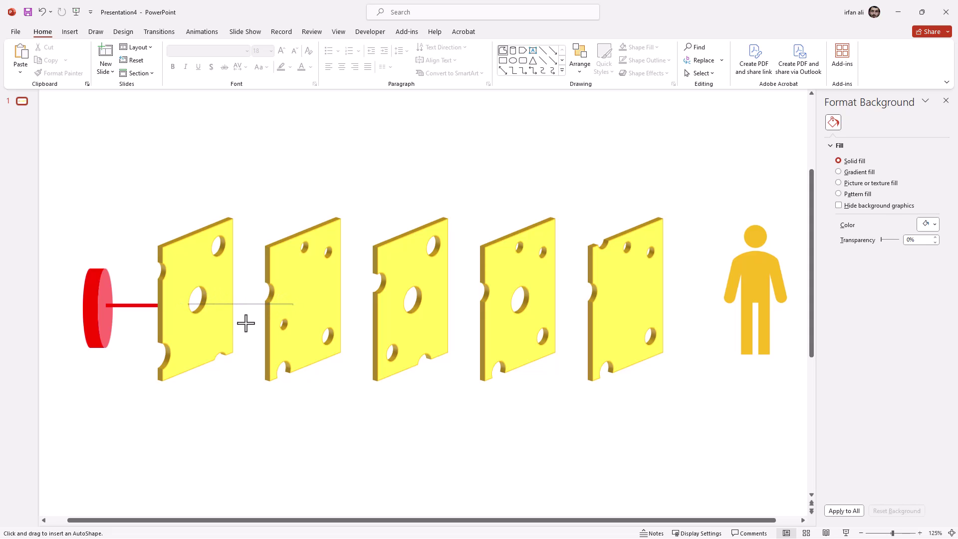
double_click(240, 355)
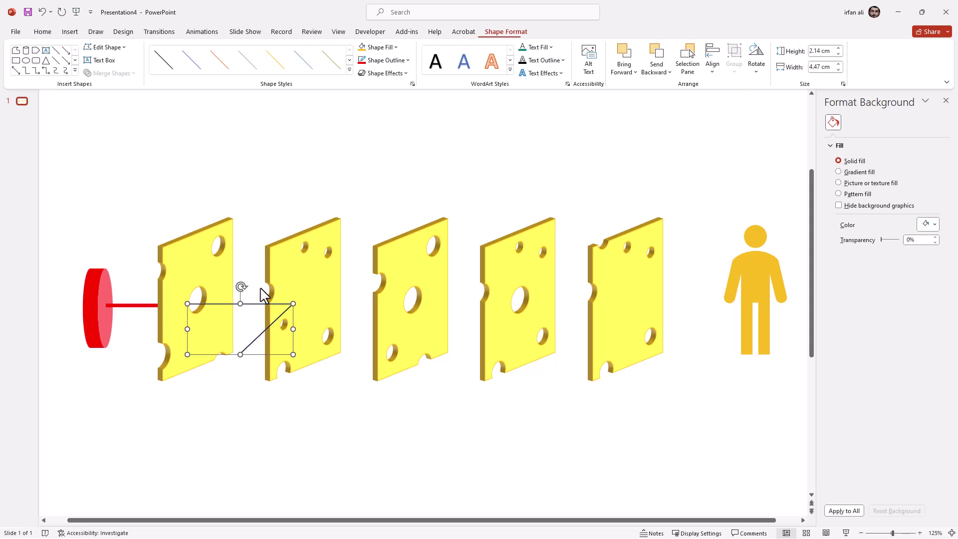
left_click(145, 306)
left_click(43, 33)
- Copy the red 4.5 pt formatting onto the freeform line with Format Painter
left_click(64, 74)
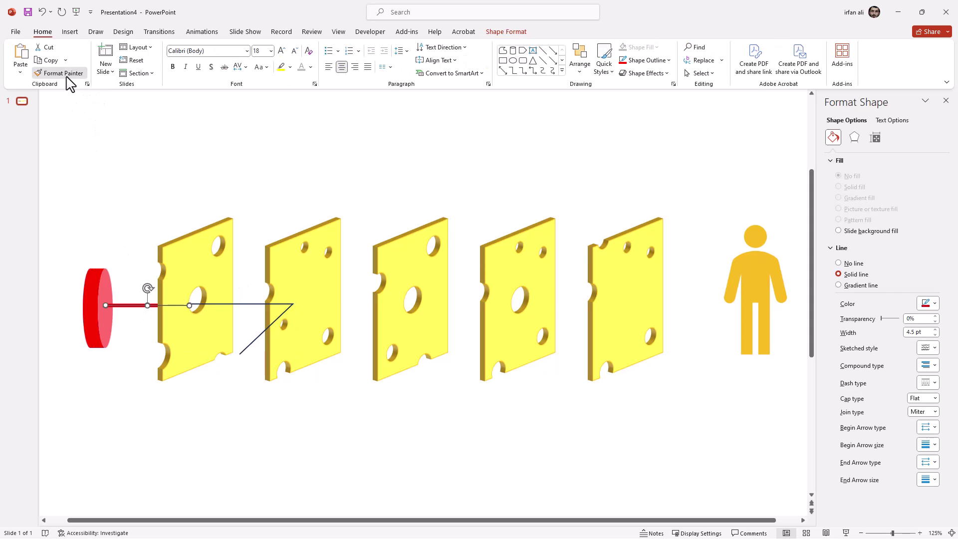
left_click(275, 312)
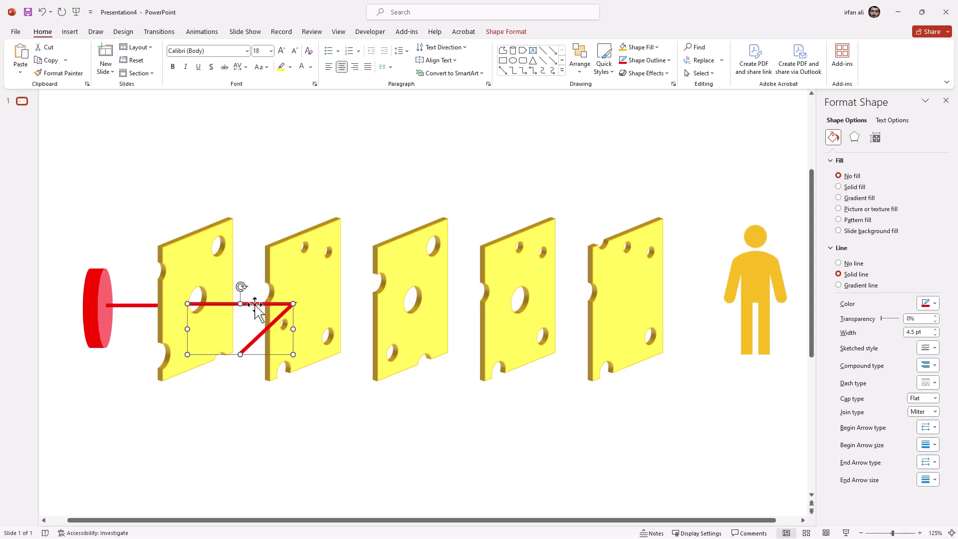
left_click(253, 242)
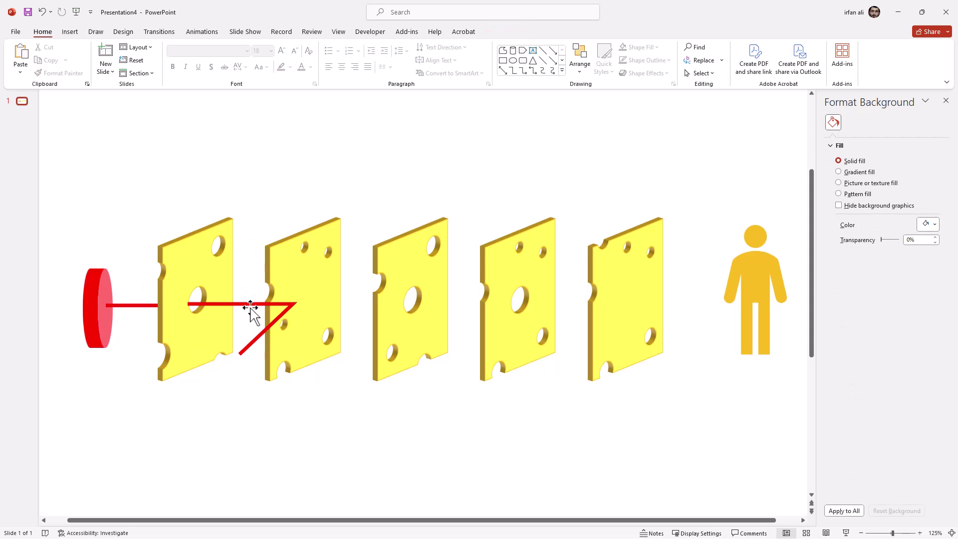
- Bring the second slice forward and shift the bent line so its bend hides behind it
left_click(310, 325)
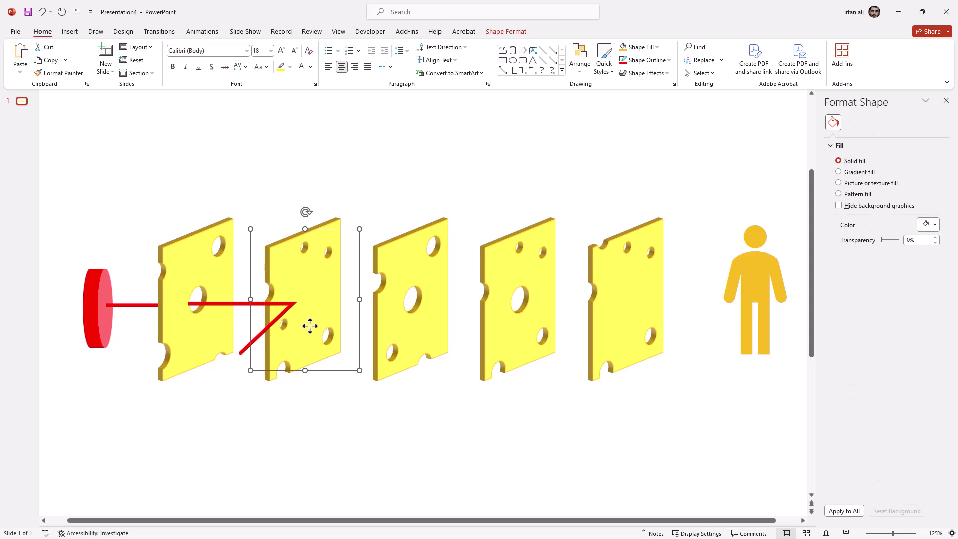
right_click(310, 324)
key("Escape")
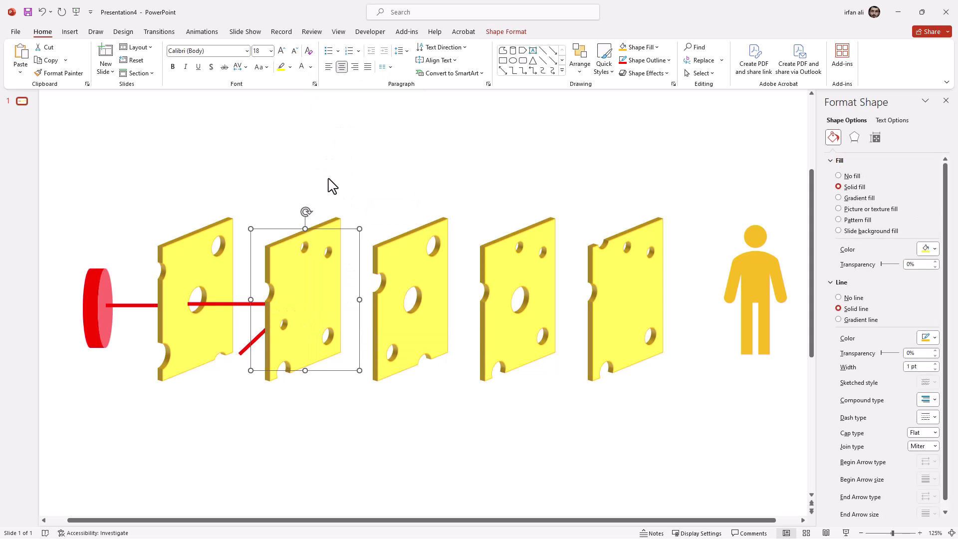
left_click(329, 181)
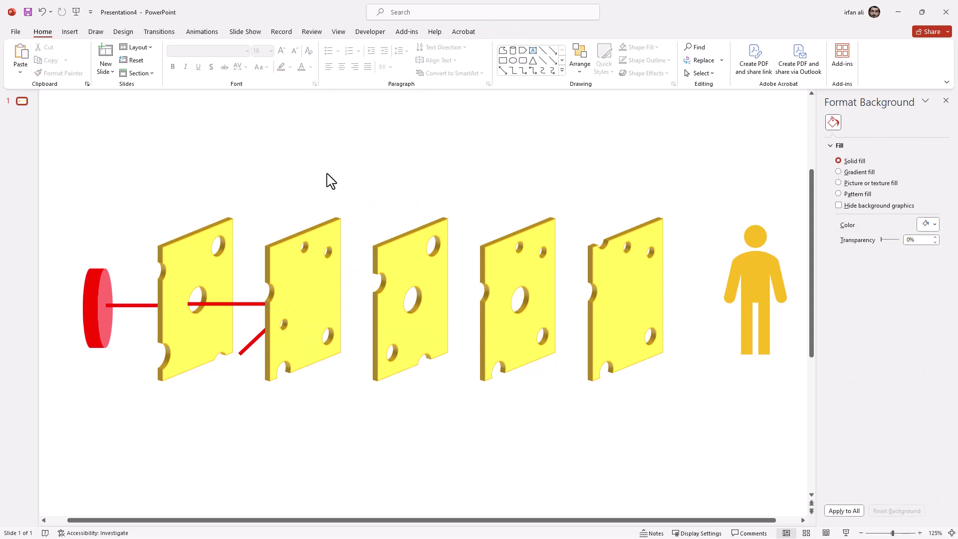
left_click(194, 302)
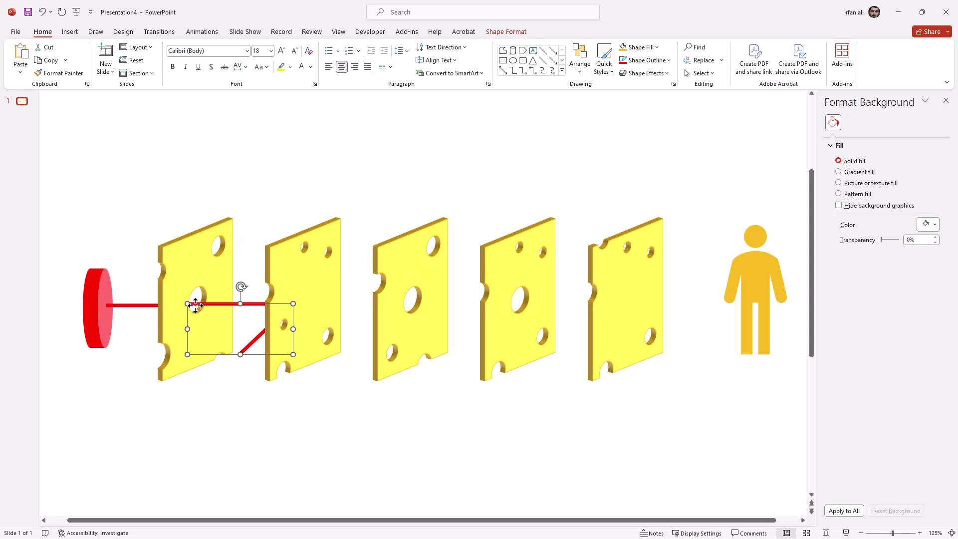
scroll(198, 314, "up", 5)
left_click_drag(253, 301, 259, 300)
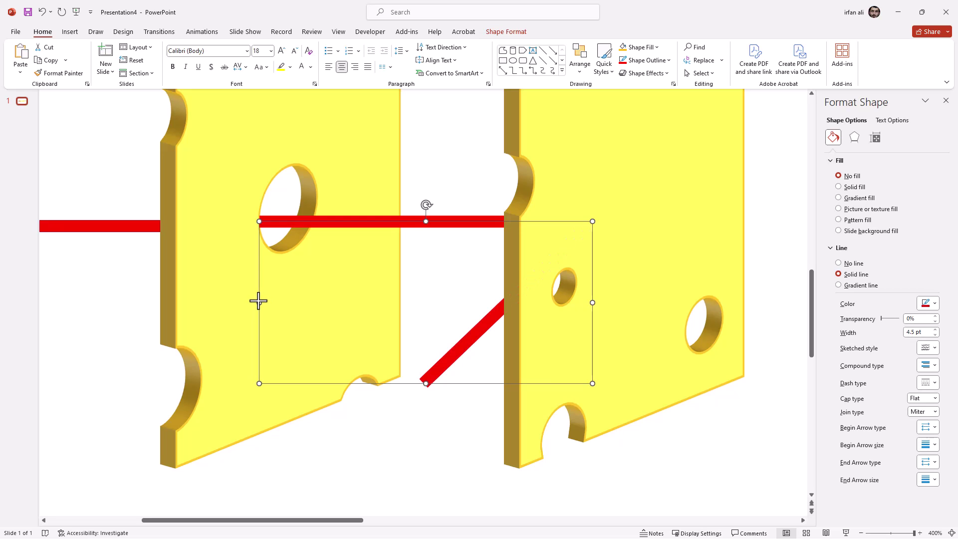
scroll(258, 300, "down", 5)
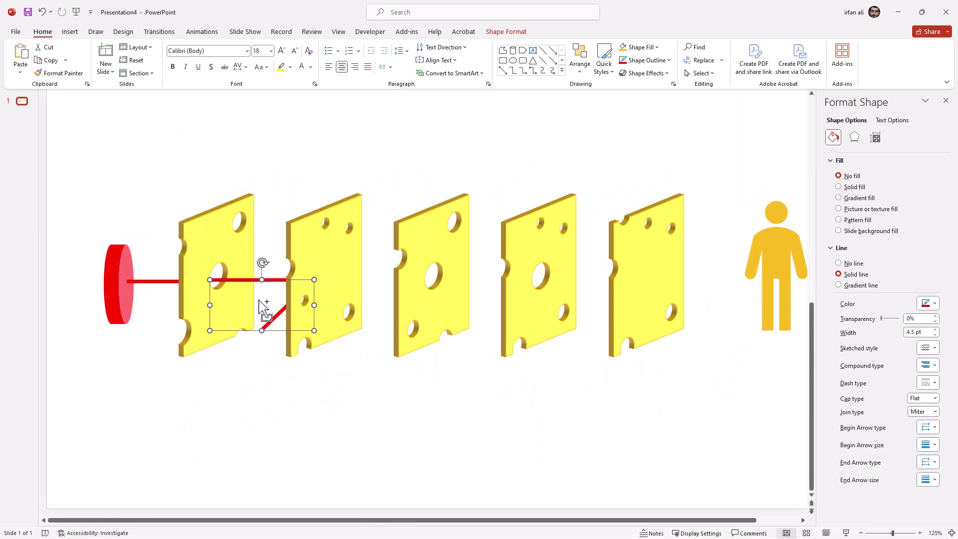
left_click(267, 217)
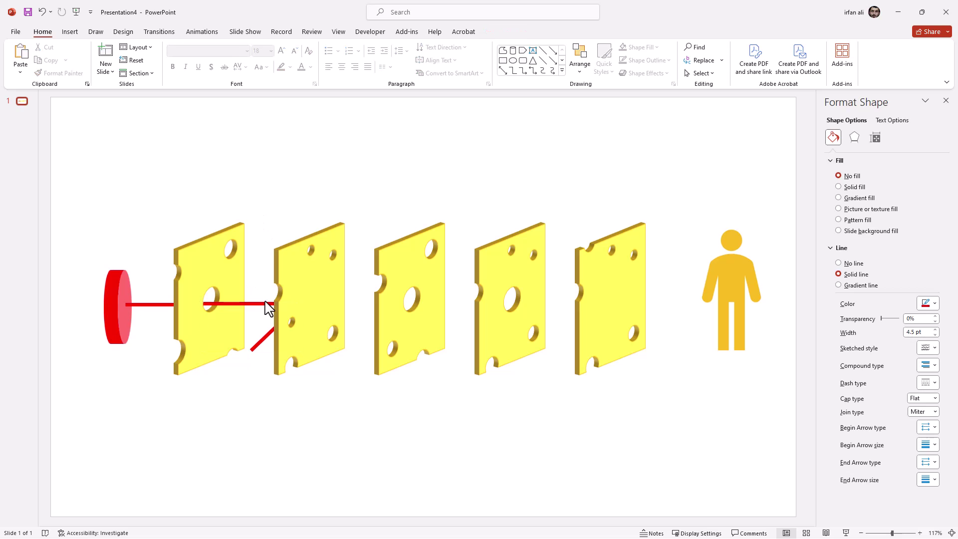
left_click(267, 333)
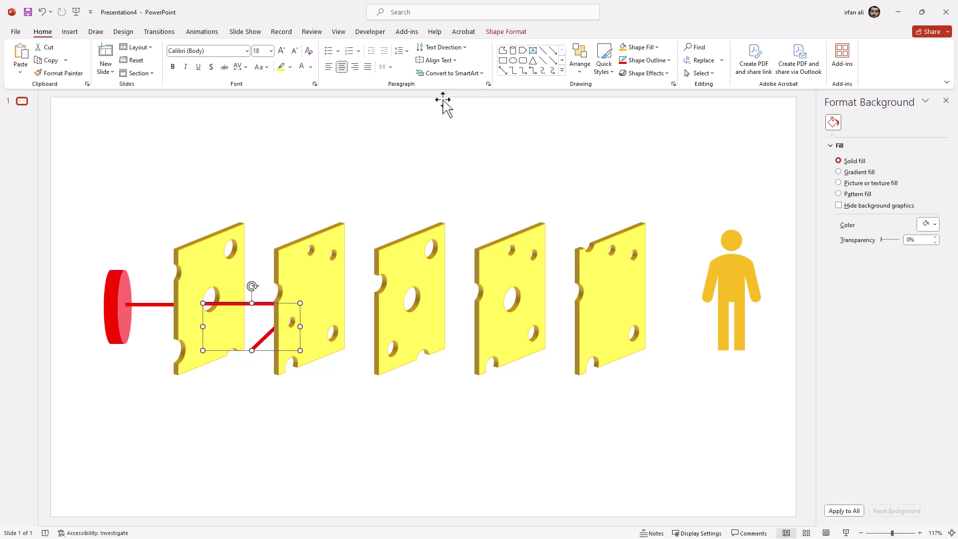
- Add an end arrowhead to the bent red line's deflected end
left_click(666, 62)
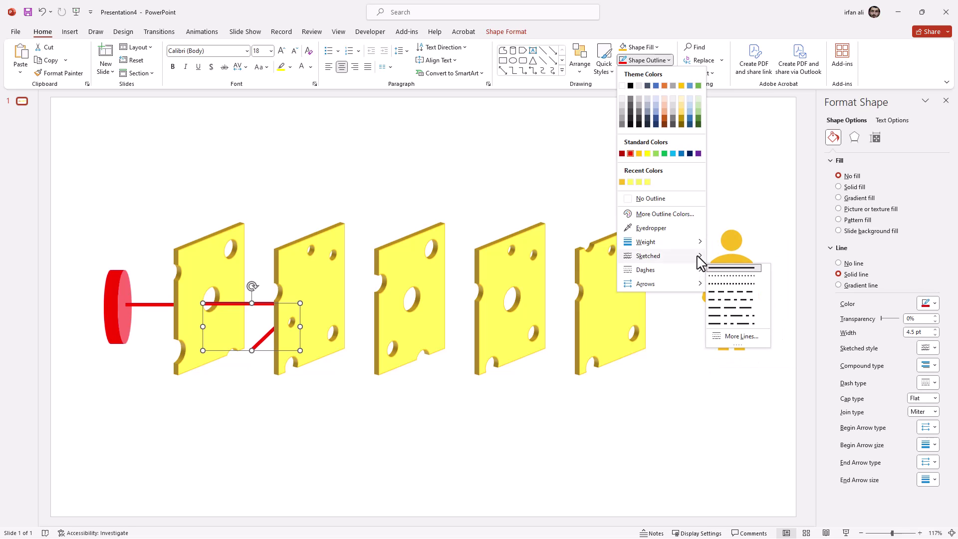
mouse_move(701, 263)
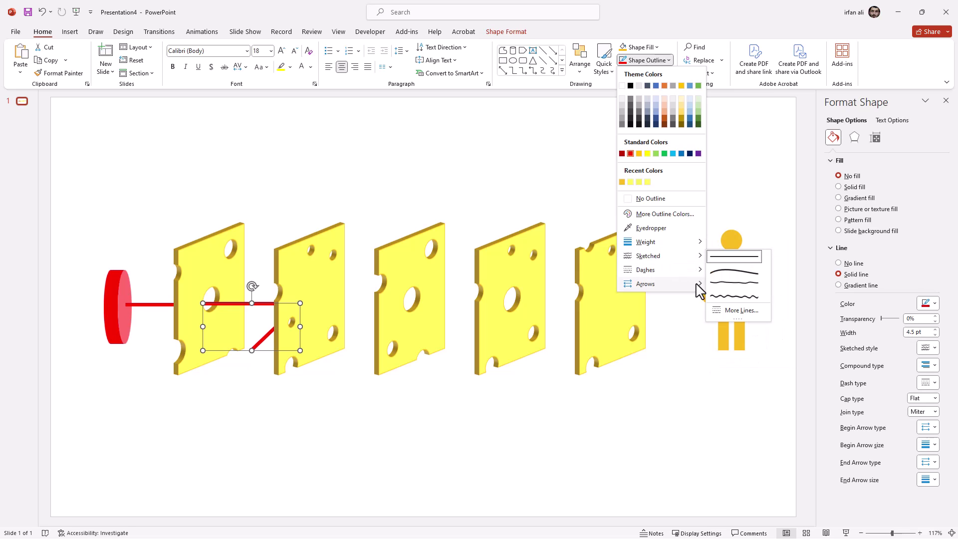
mouse_move(698, 284)
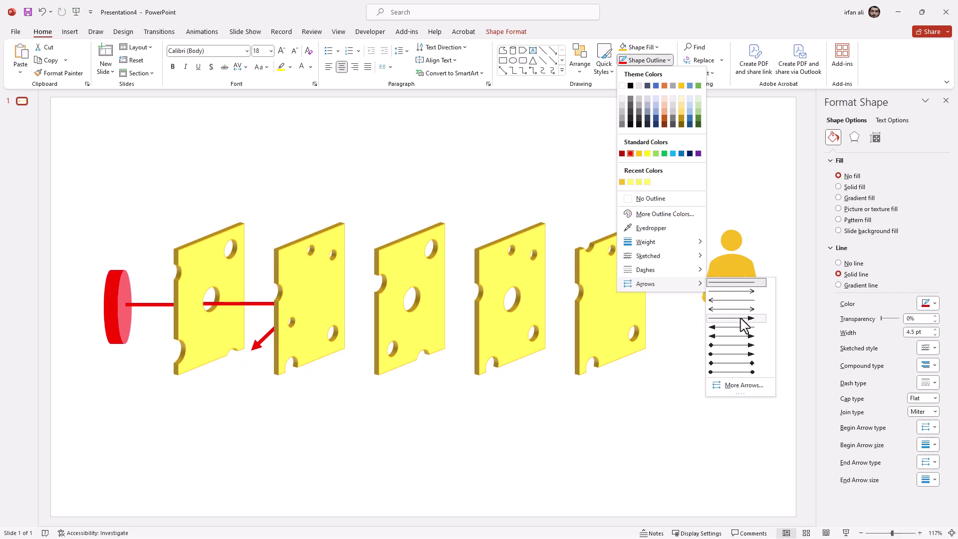
left_click(740, 318)
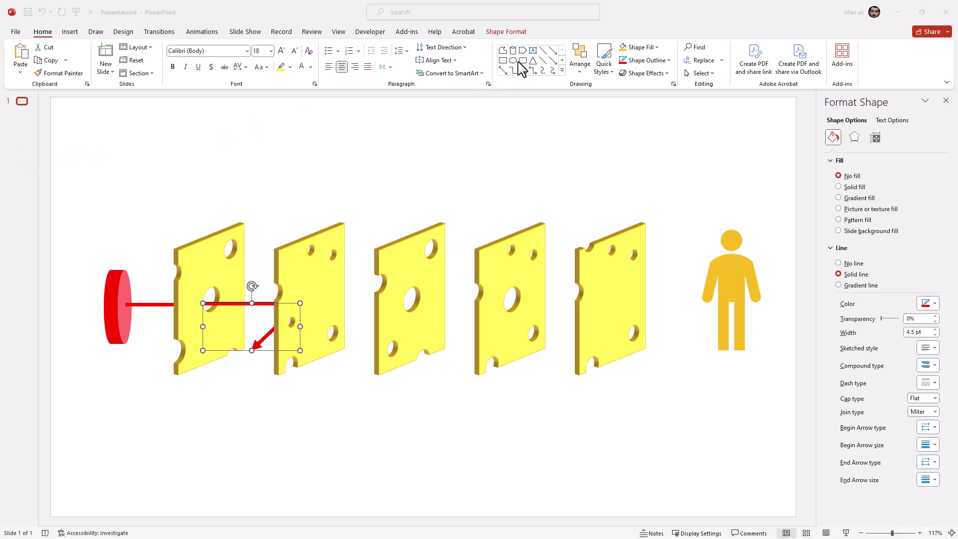
left_click(502, 52)
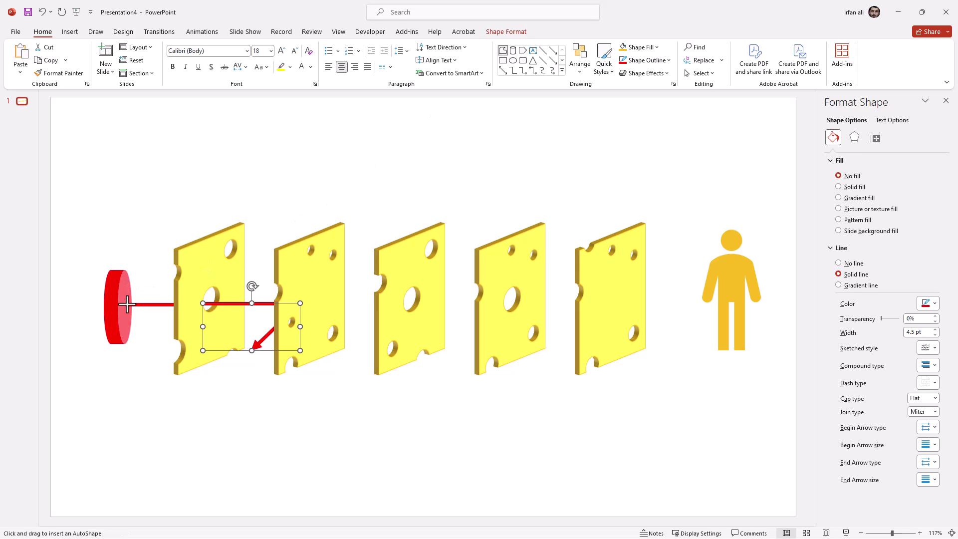
key("Escape")
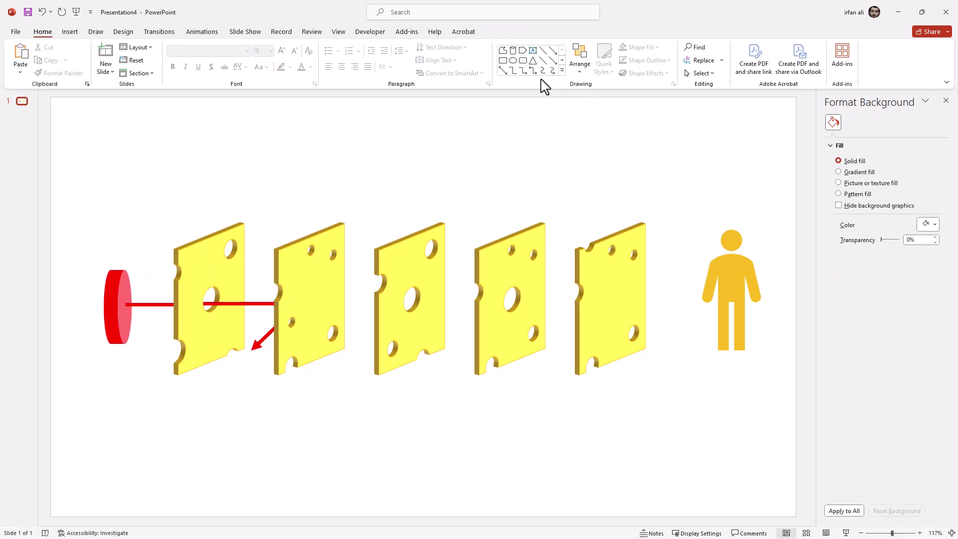
- Draw two thin freeform zigzag lines from the red disc toward the first slice, one downward, one upward
left_click(502, 51)
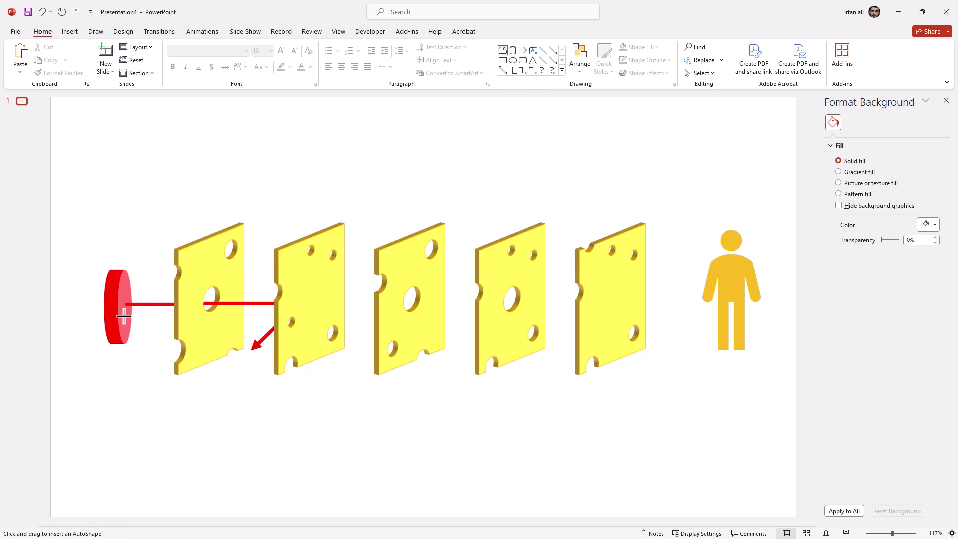
left_click_drag(124, 303, 217, 338)
left_click(209, 335)
double_click(158, 364)
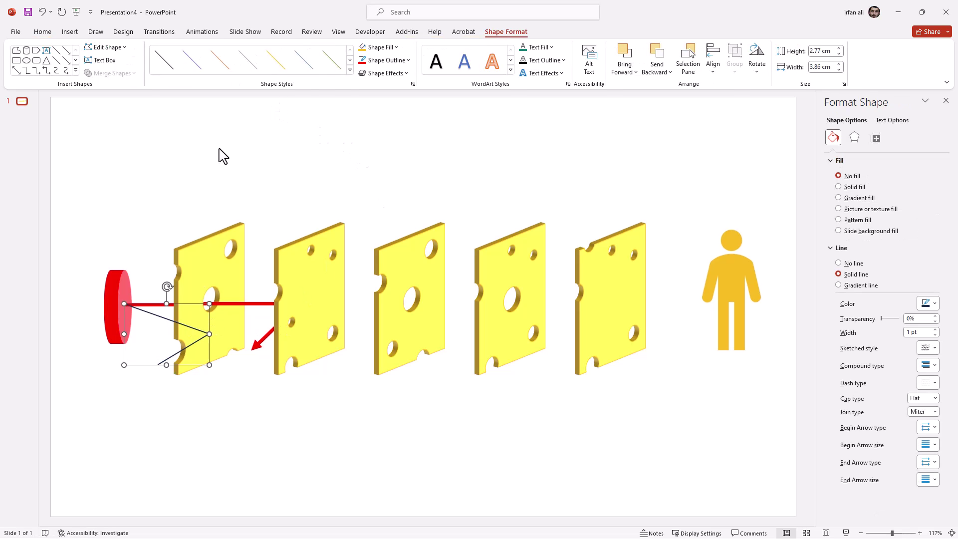
left_click(17, 50)
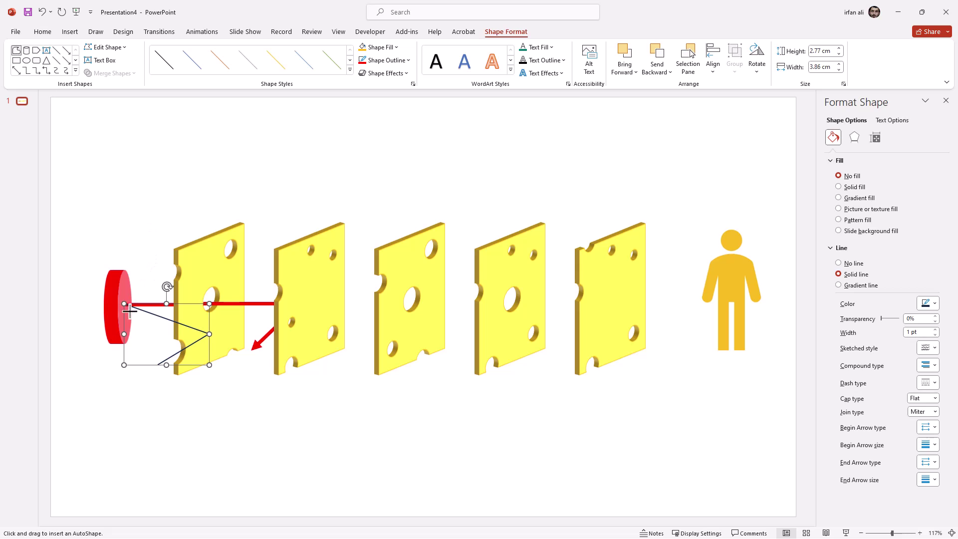
left_click(124, 301)
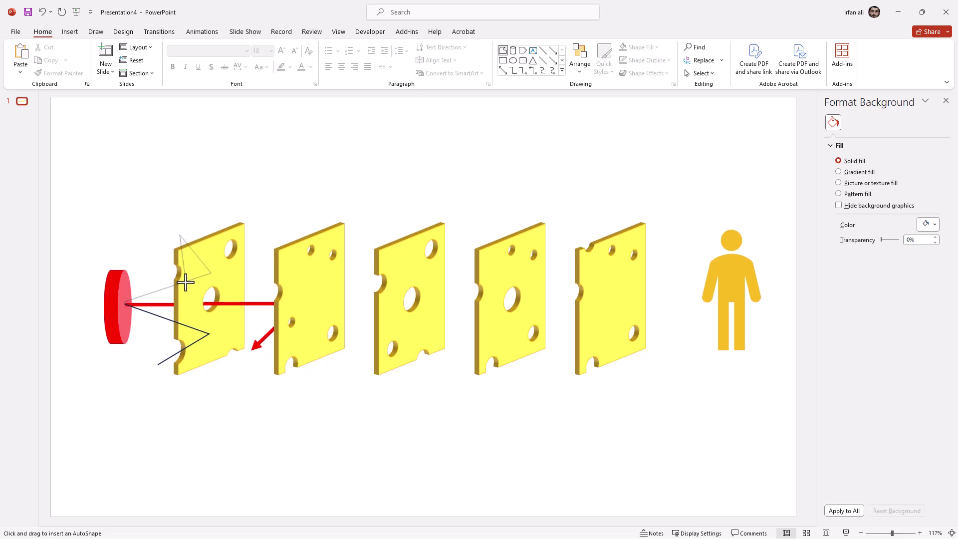
left_click(123, 301)
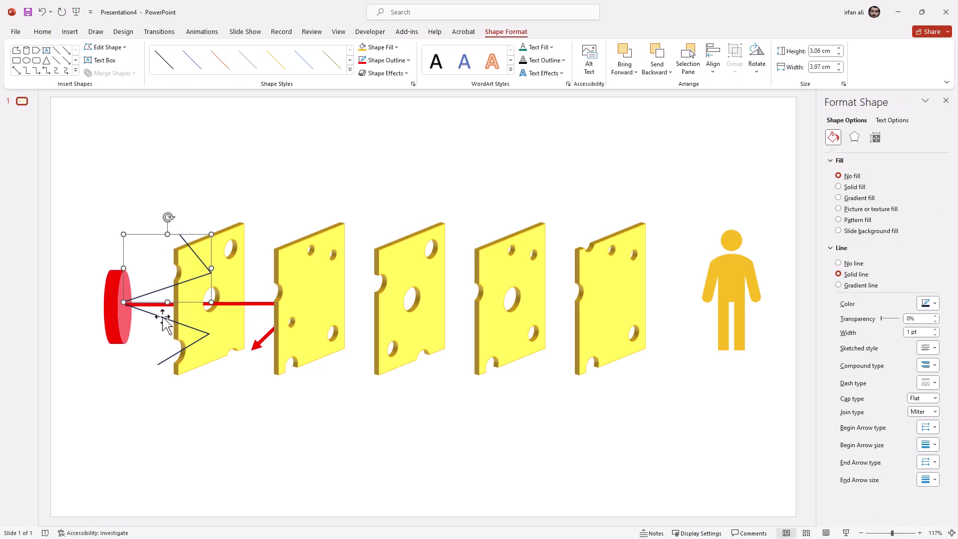
left_click(164, 320, "shift")
- Adjust the selection so only the two new freeform lines are selected, not the red disc
left_click(122, 319, "shift")
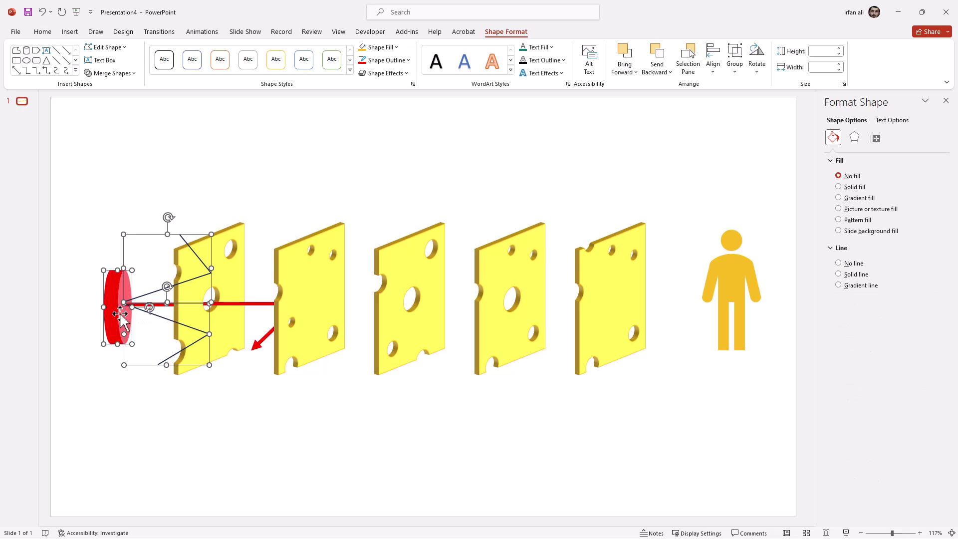
right_click(122, 319)
left_click(294, 384)
left_click(118, 319, "shift")
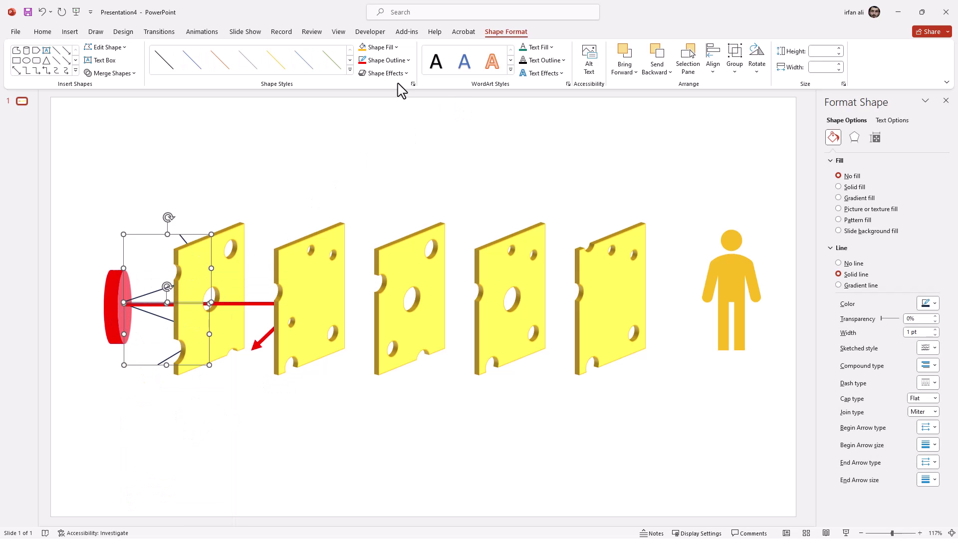
- Give both lines a 4.5 pt red outline ending in arrowheads
left_click(402, 61)
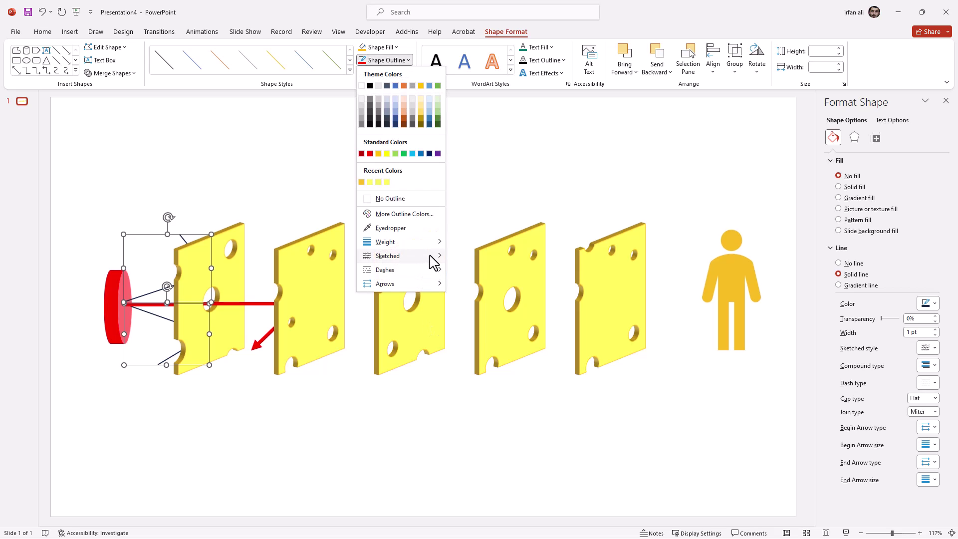
mouse_move(438, 244)
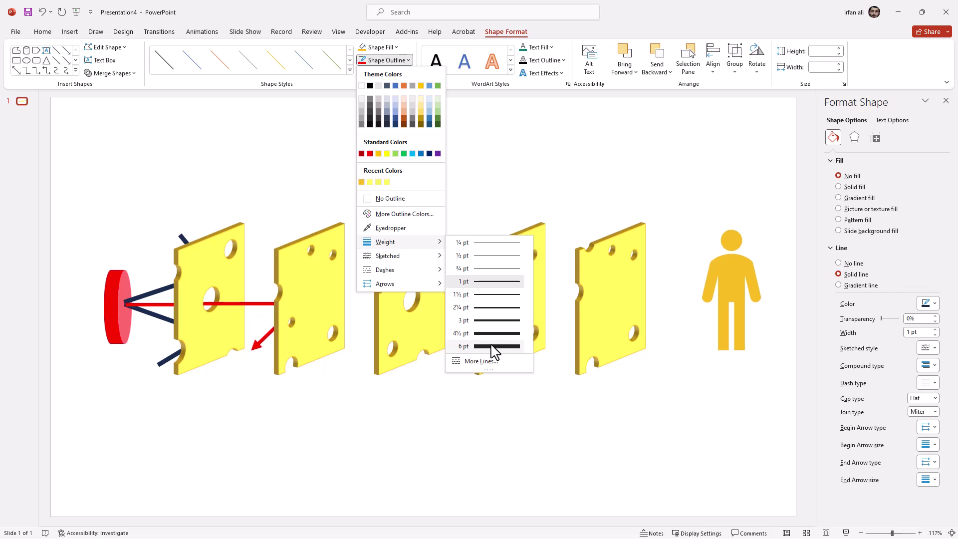
left_click(491, 333)
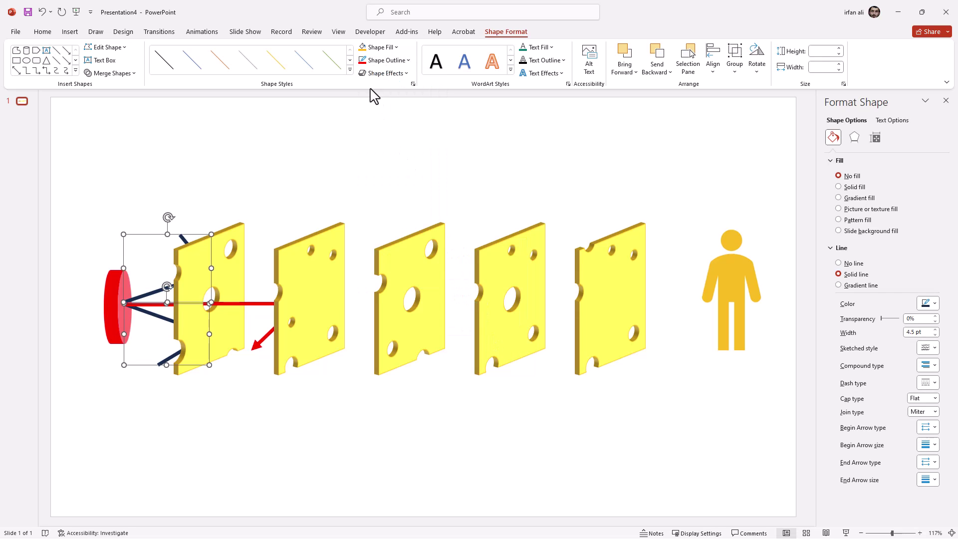
left_click(362, 61)
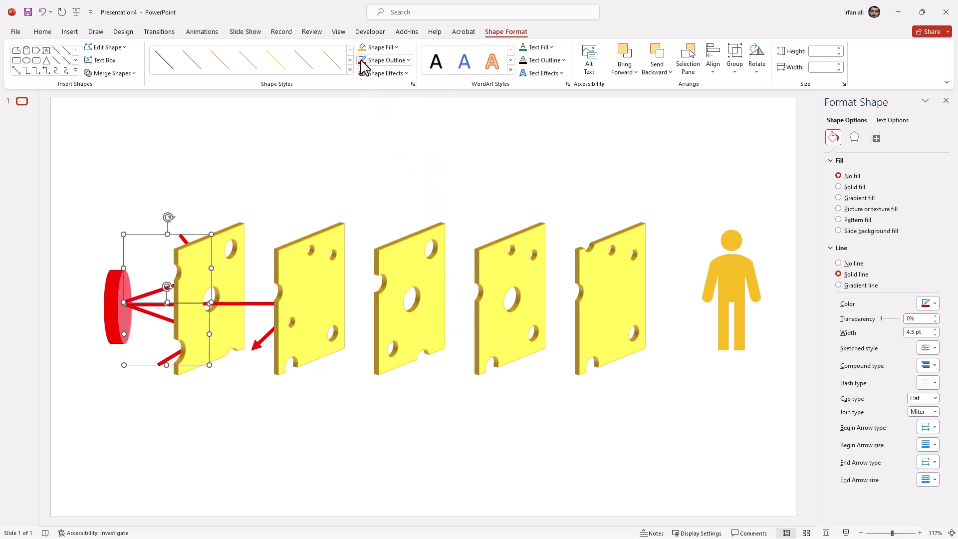
left_click(387, 61)
mouse_move(429, 286)
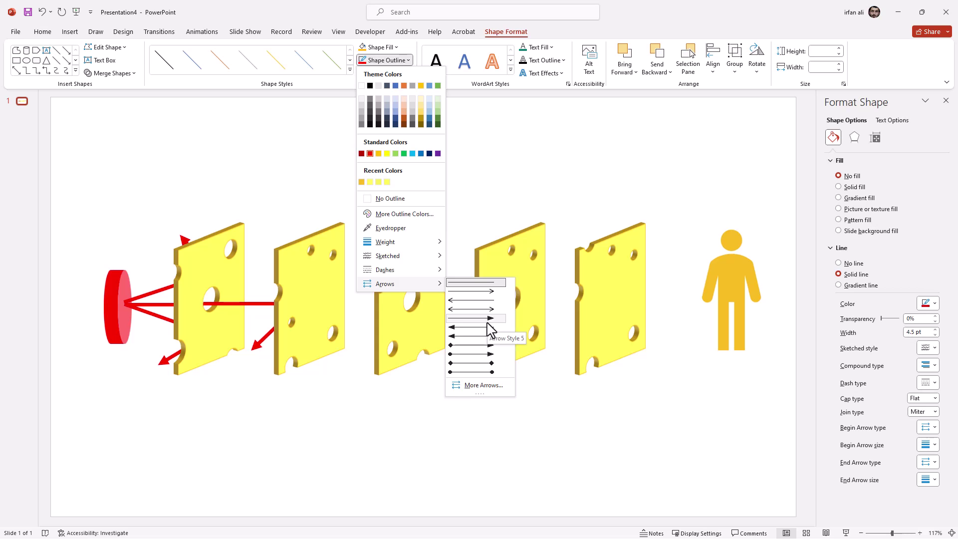
left_click(488, 324)
- Edit points to pull the lower red arrow's tip further down-left
scroll(113, 266, "up", 5, "ctrl")
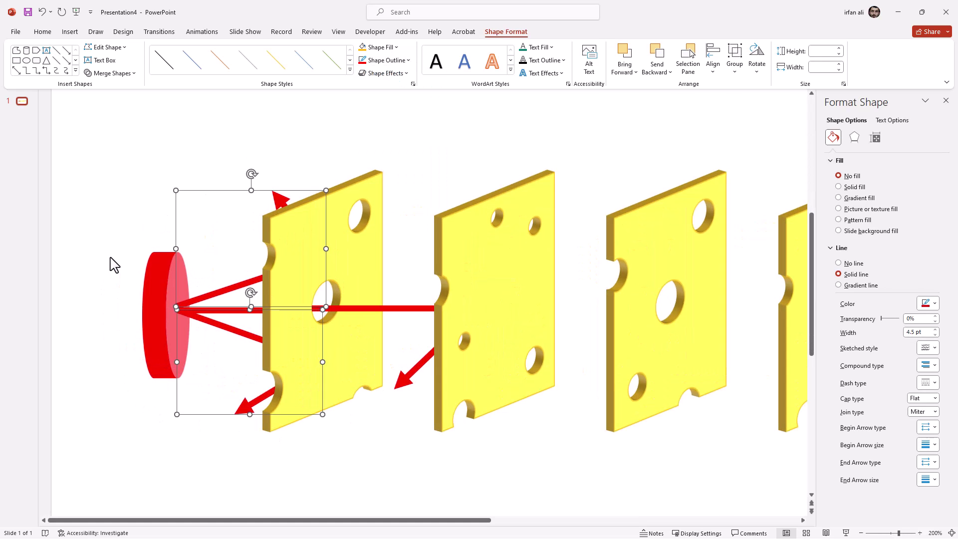
left_click(204, 280)
left_click(214, 292)
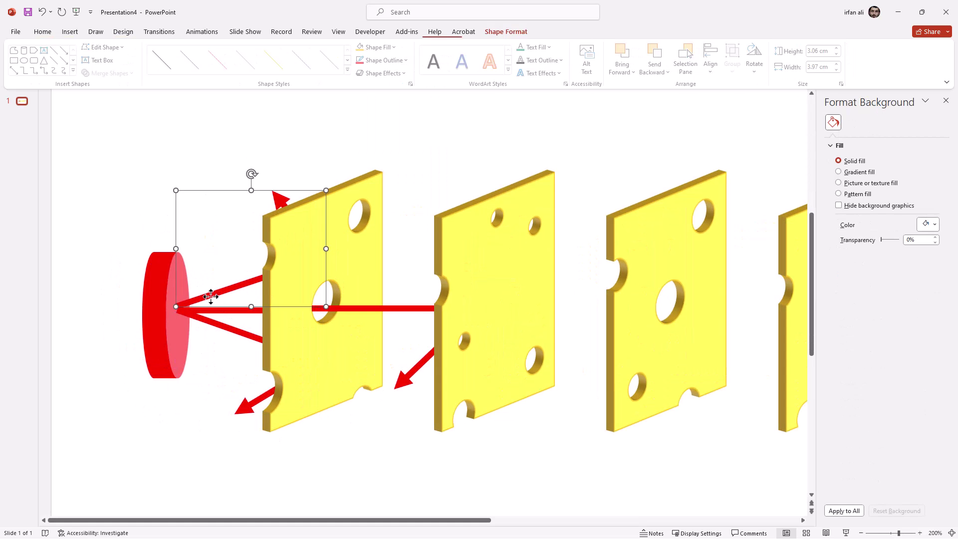
left_click(181, 307)
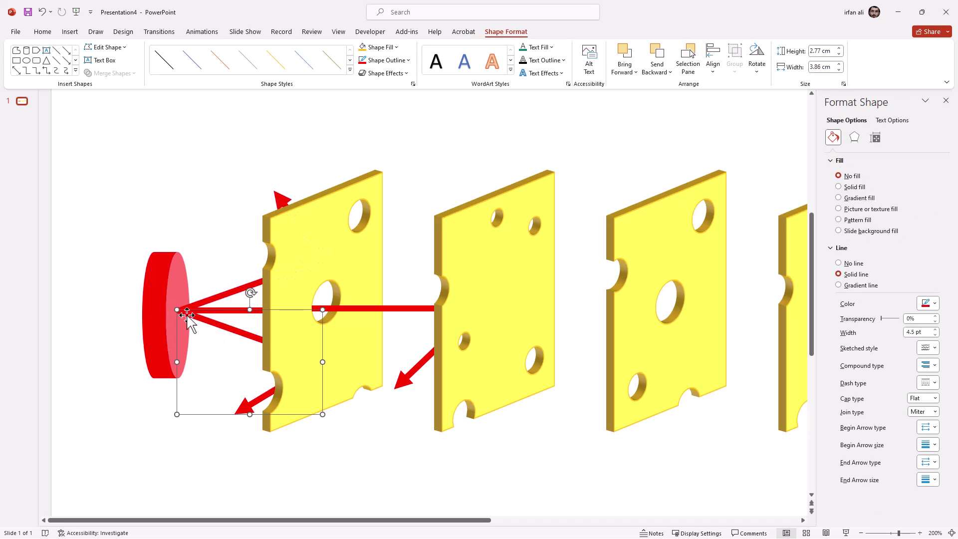
right_click(269, 396)
left_click(274, 274)
left_click_drag(234, 413, 212, 429)
- Edit points to move the upper red arrow's tip upward
right_click(282, 200)
left_click(304, 264)
left_click_drag(275, 196, 239, 147)
left_click(329, 165)
- Reposition the upper arrow's end point and set its vertex as a corner point
scroll(329, 165, "down", 5)
right_click(205, 206)
left_click(227, 299)
left_click_drag(189, 184, 178, 225)
right_click(255, 269)
left_click(306, 368)
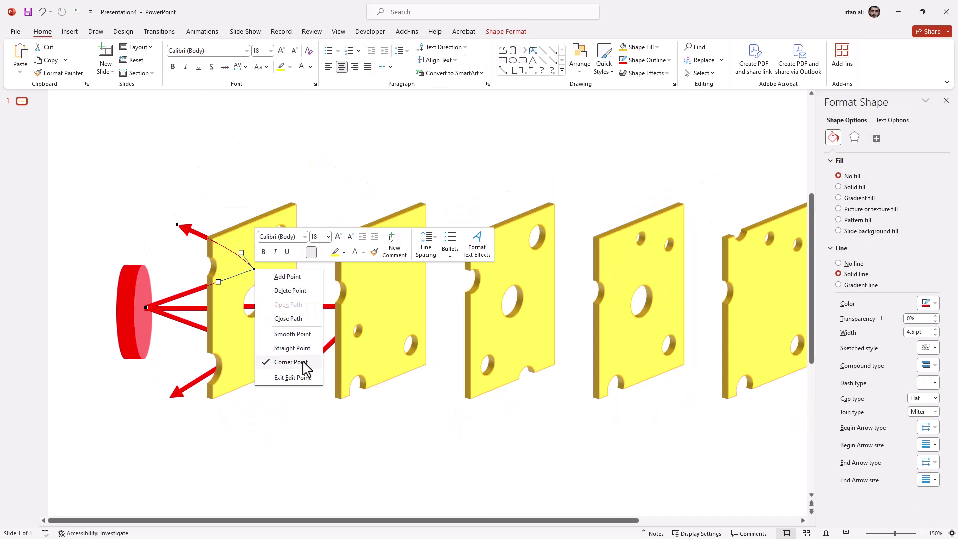
left_click(242, 197)
scroll(243, 197, "down", 3)
scroll(243, 197, "down", 2)
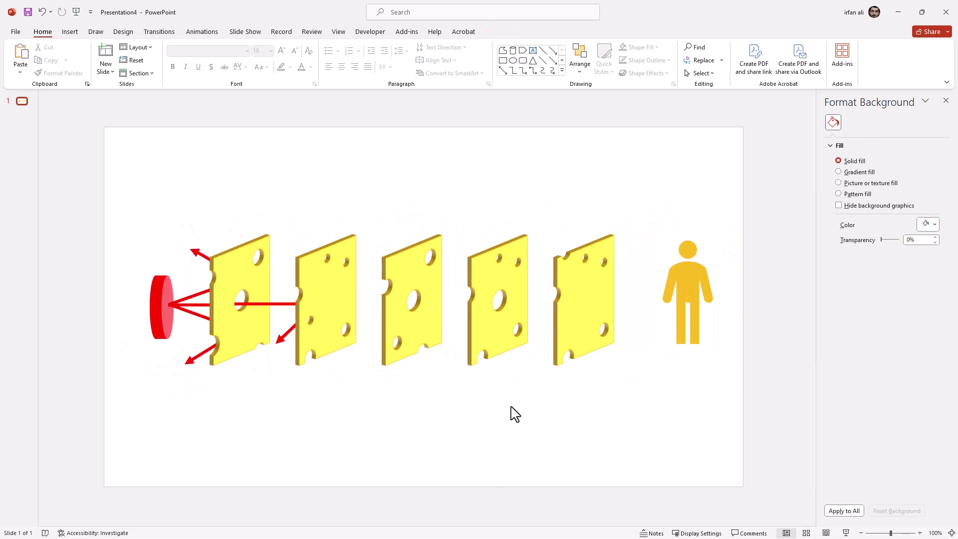
- Draw a small yellow-styled circle under the first slice with black text
left_click(517, 70)
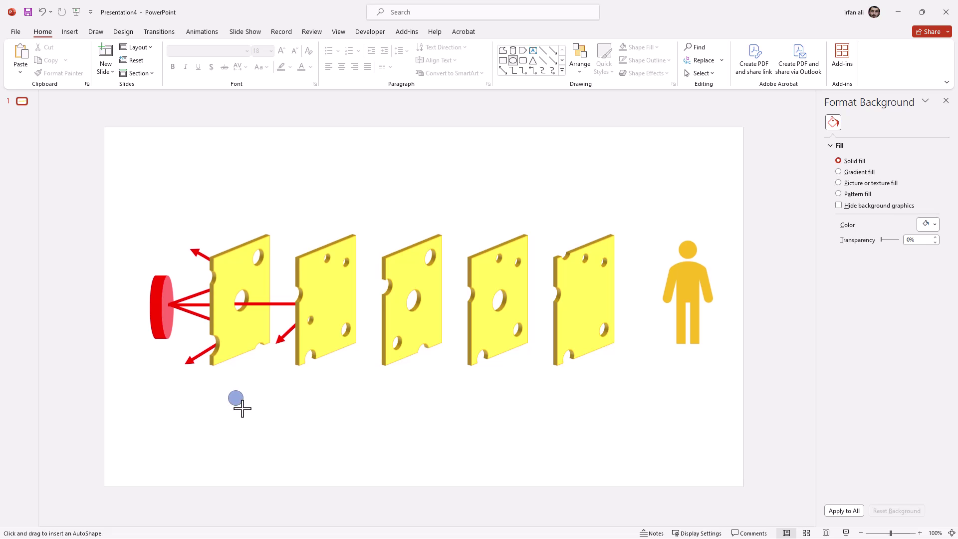
left_click_drag(242, 408, 242, 409)
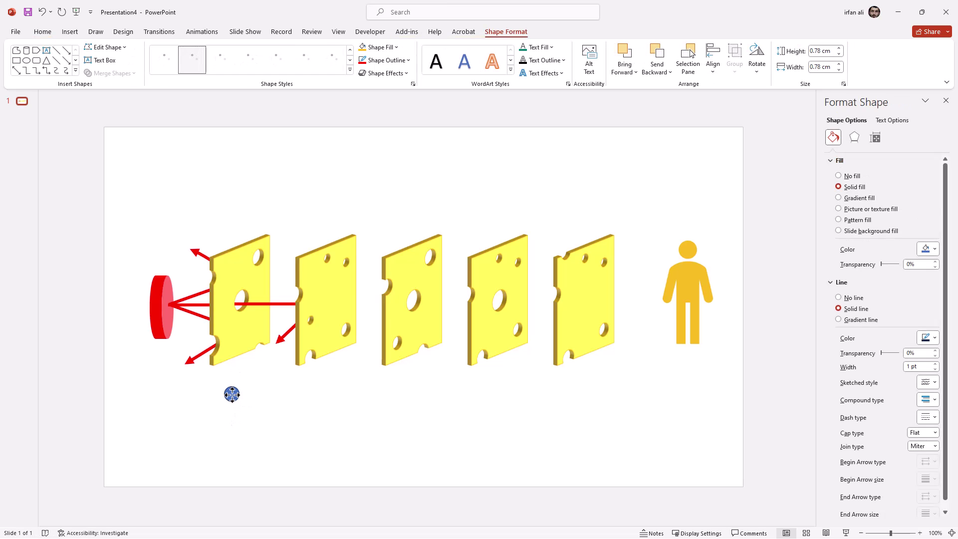
left_click(276, 60)
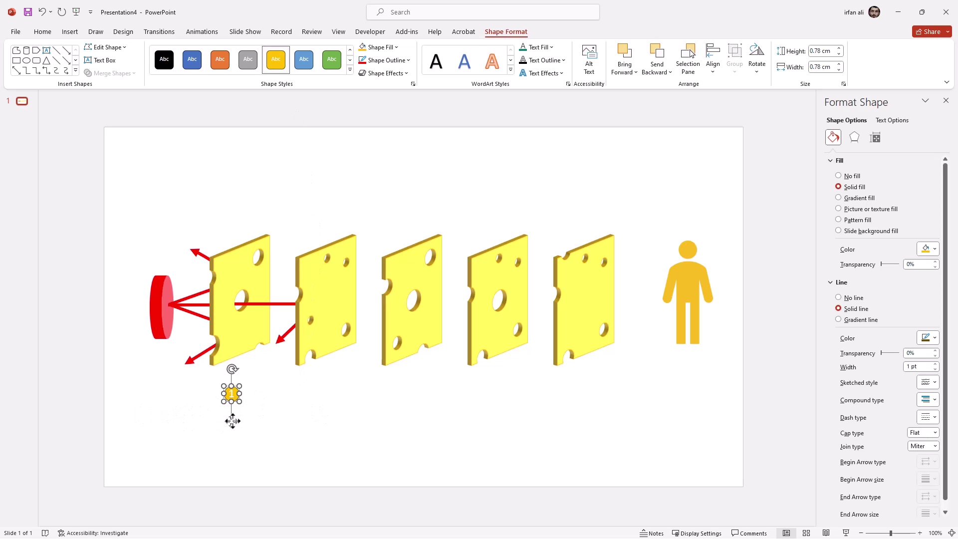
left_click(48, 31)
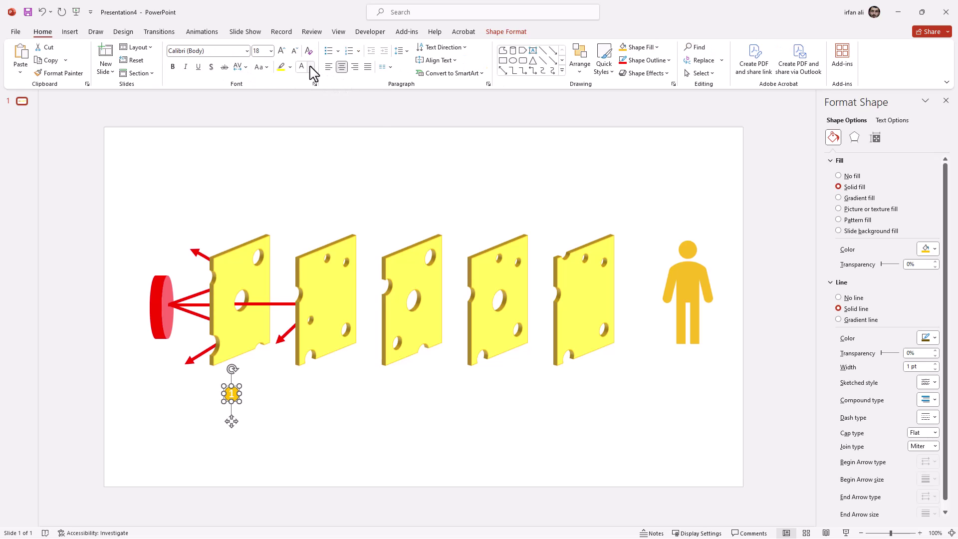
left_click(310, 67)
left_click(309, 93)
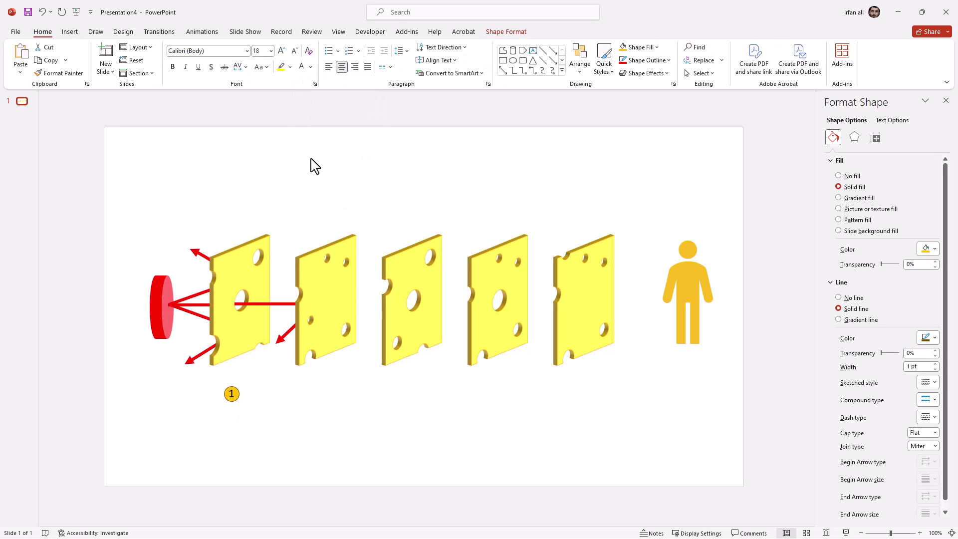
- Copy the badge under the other slices and figure, numbering the copies 2 through 6
left_click_drag(248, 421, 596, 427)
left_click_drag(596, 427, 689, 404)
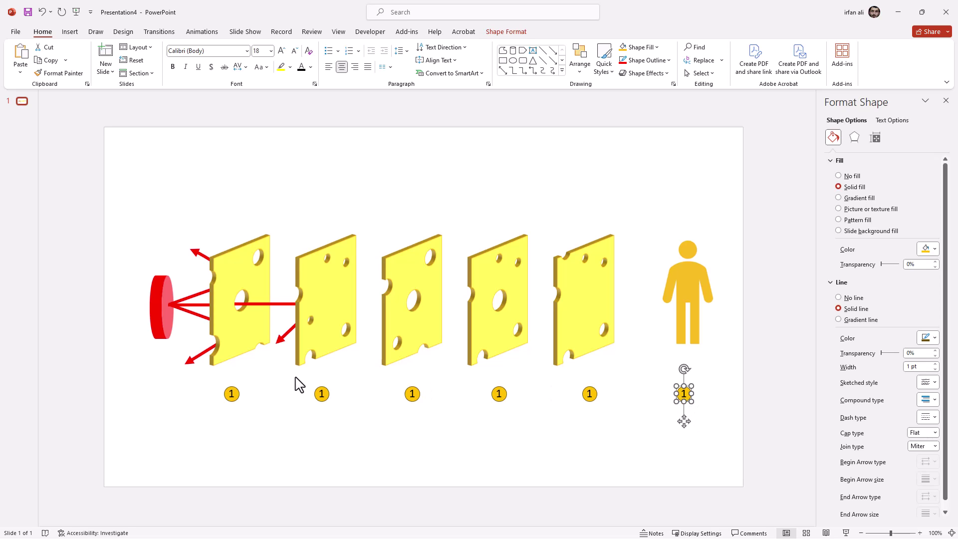
double_click(323, 393)
type("2")
double_click(410, 394)
type("3")
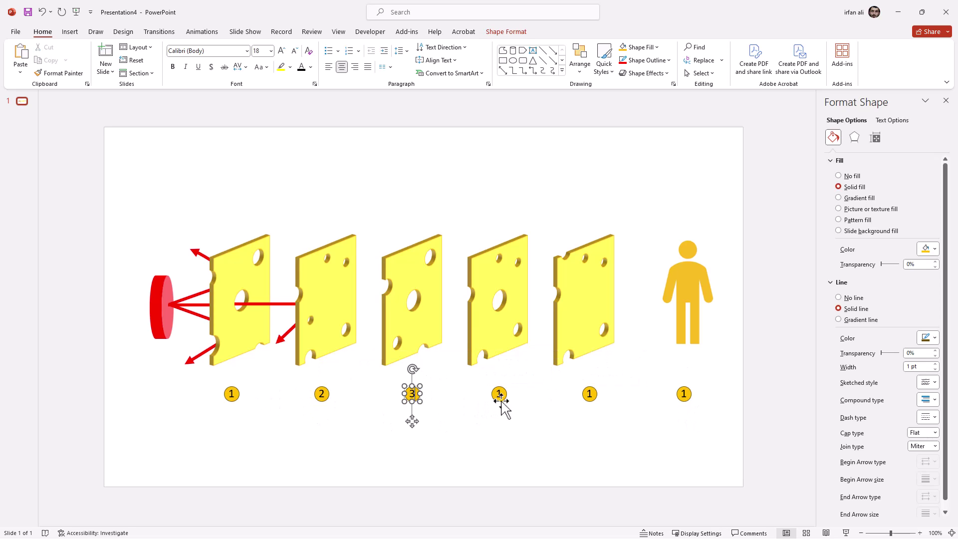
double_click(499, 393)
type("4")
double_click(589, 395)
type("5")
double_click(683, 392)
type("6")
left_click(415, 438)
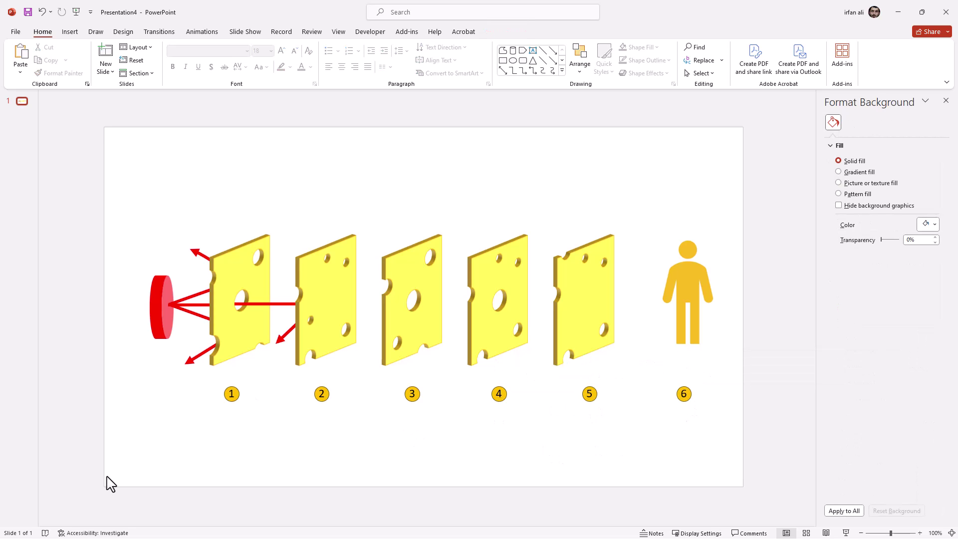
- Draw an outline-free yellow bar along the bottom edge and copy it to the top
left_click(503, 61)
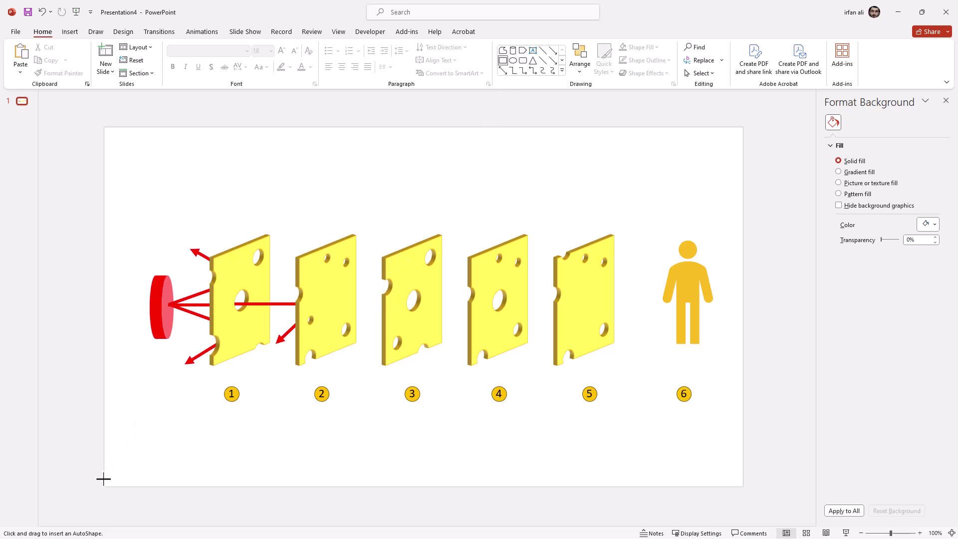
mouse_move(104, 477)
left_mouse_down()
mouse_move(393, 492)
mouse_move(744, 480)
left_mouse_up()
left_click(379, 48)
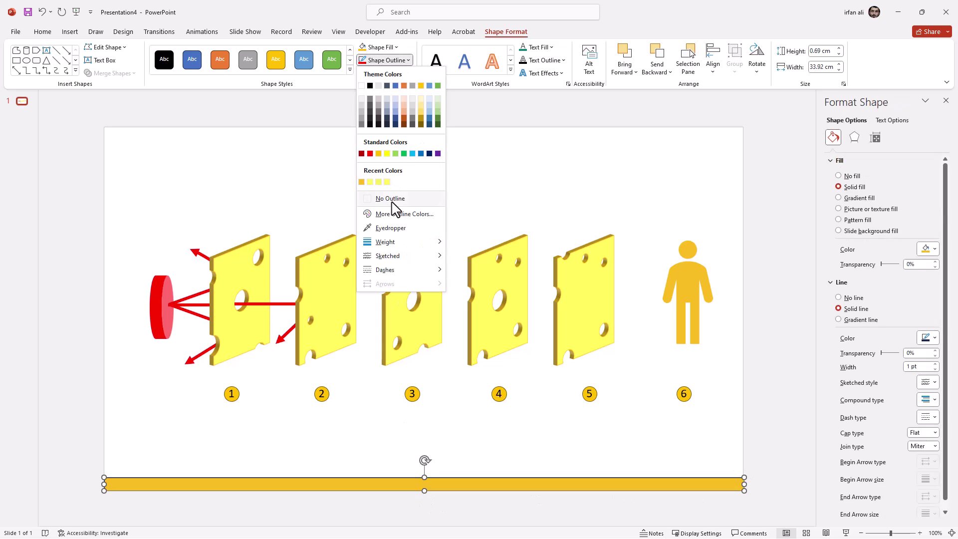
left_click(392, 198)
left_click(399, 482)
left_click_drag(400, 487, 414, 168)
left_click(402, 186)
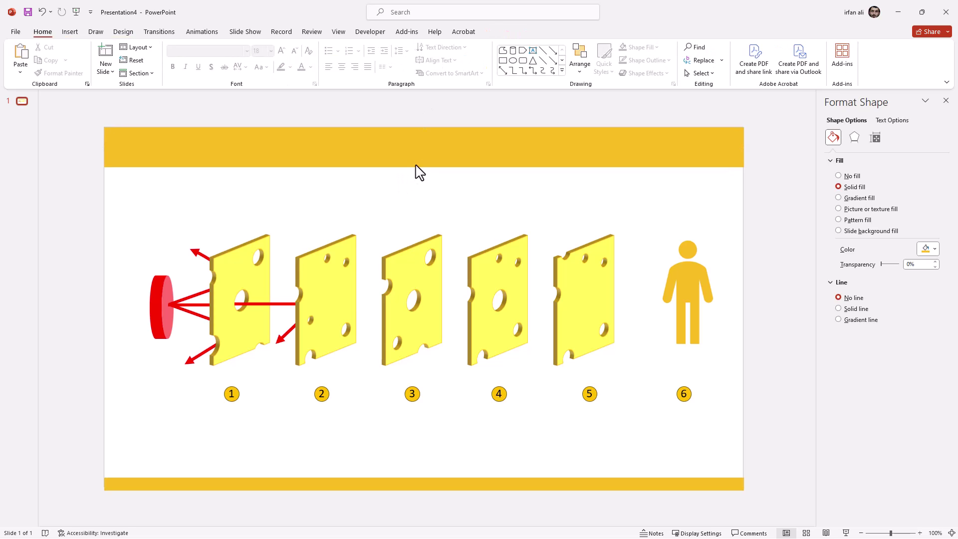
- Add a 'Swiss Cheese Theory' title text box centred horizontally on the top bar
left_click(532, 51)
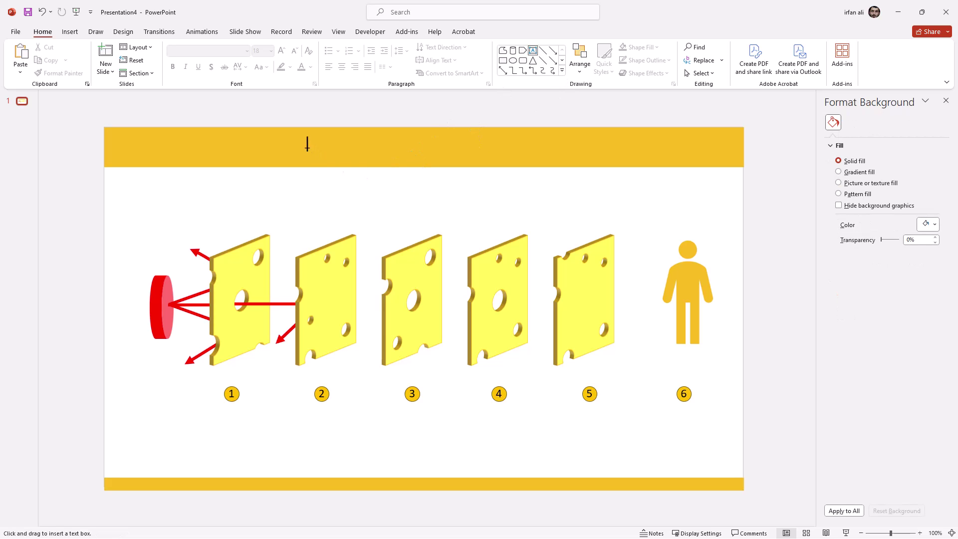
left_click_drag(285, 136, 625, 166)
type("Swiss Cheese Theory")
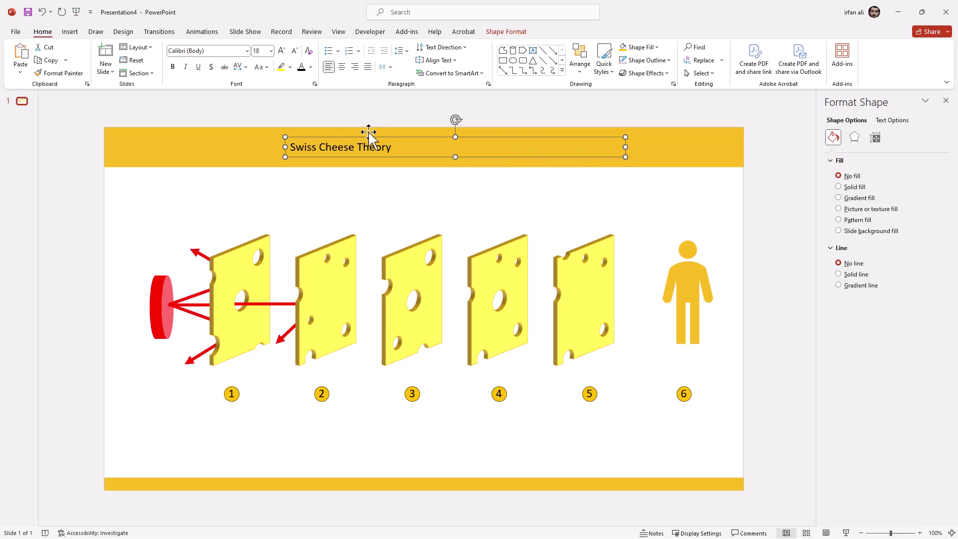
left_click(506, 31)
left_click(755, 47)
left_click(733, 75)
- Format the title centred, bold, 32 pt Arial Black
left_click(43, 31)
left_click(342, 67)
left_click(282, 50)
left_click(281, 50)
left_click(173, 66)
left_click(246, 51)
left_click(230, 163)
left_click(281, 51)
left_click(281, 50)
left_click(246, 51)
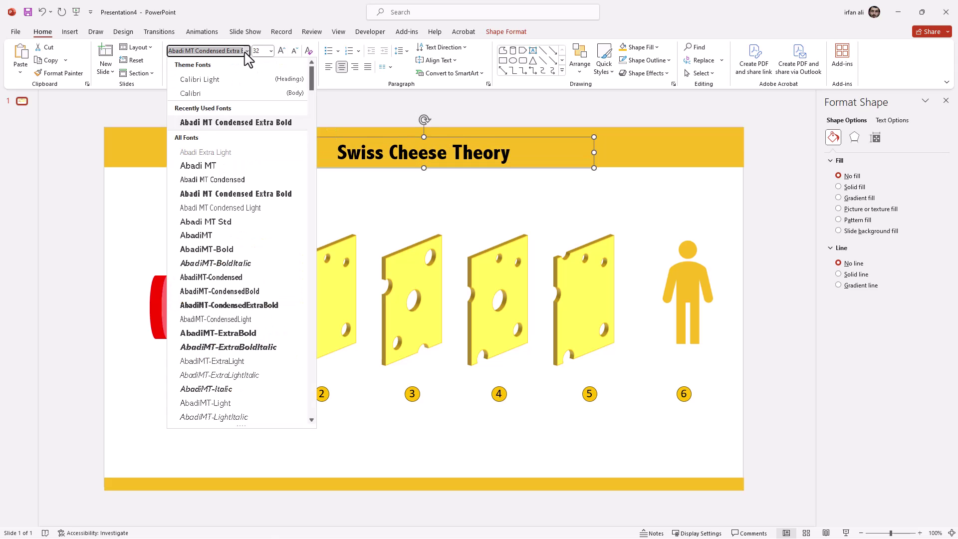
scroll(232, 344, "down", 5)
left_click(232, 359)
- Fill the top header bar with a custom bright yellow
left_click(305, 160)
left_click(177, 160)
left_click(653, 47)
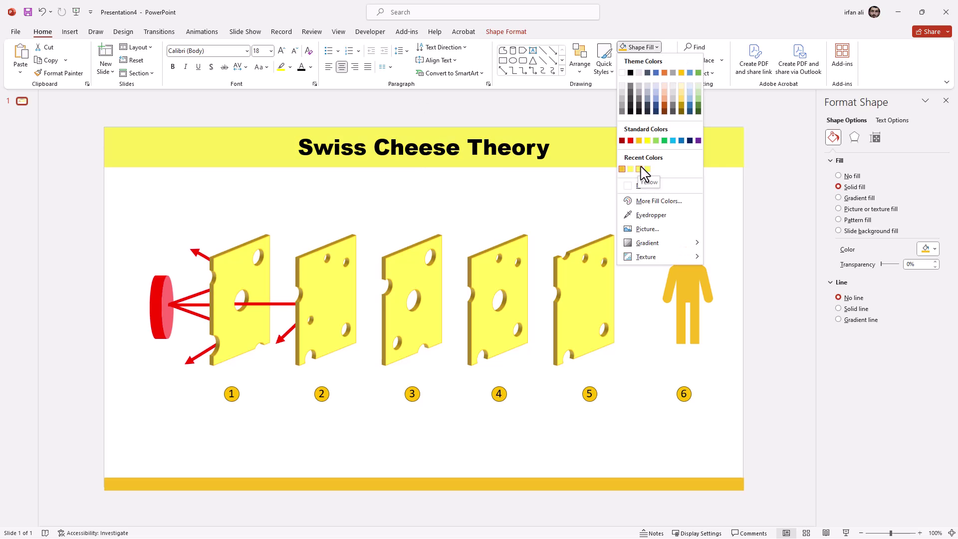
left_click(631, 169)
left_click_drag(335, 155, 336, 148)
left_click(364, 106)
left_click(210, 107)
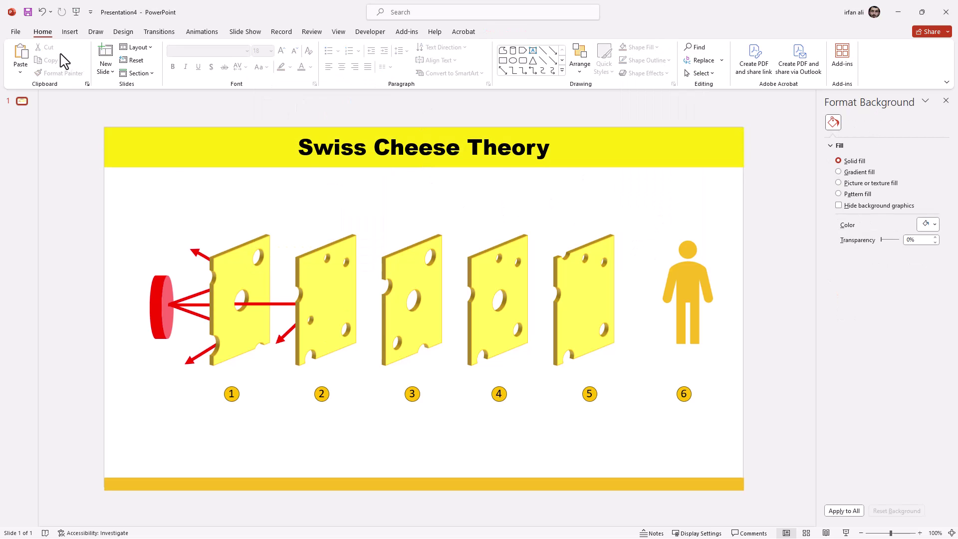
left_click(69, 32)
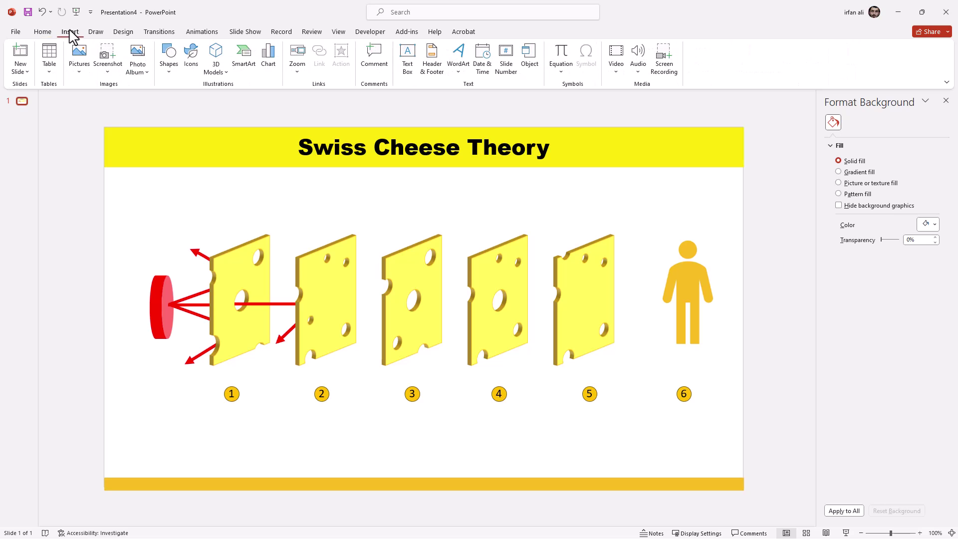
- Insert a warning triangle icon and shrink it above the second cheese slice
left_click(197, 68)
type("stop")
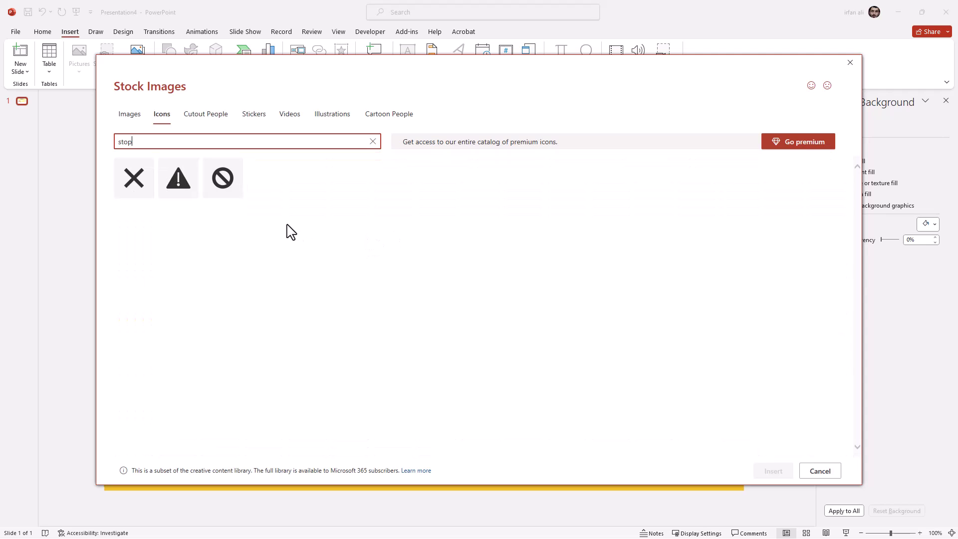
left_click(184, 175)
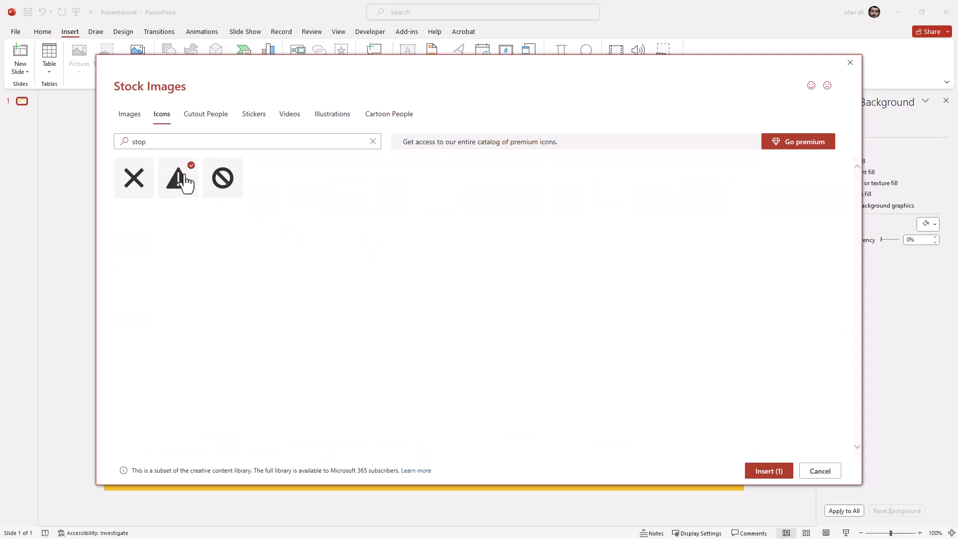
left_click(768, 471)
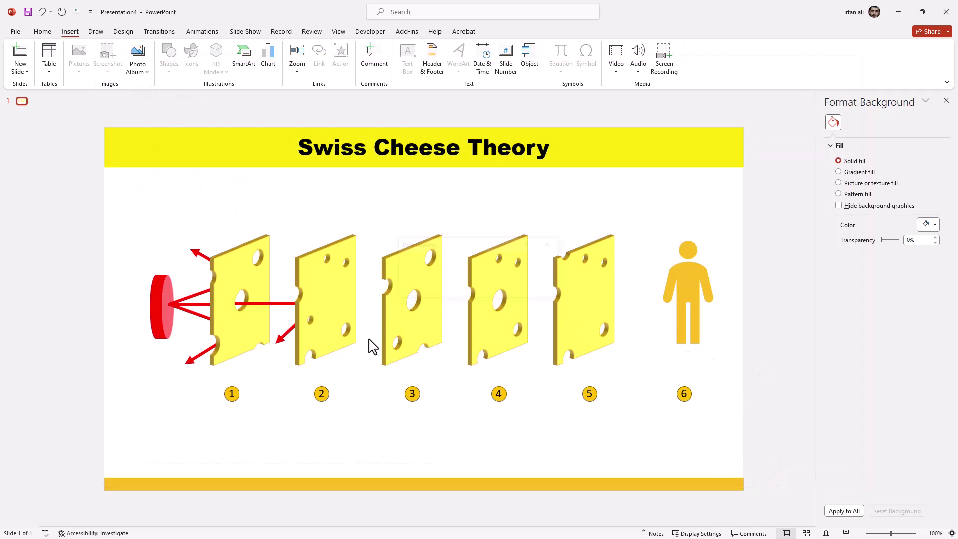
left_click_drag(430, 319, 324, 225)
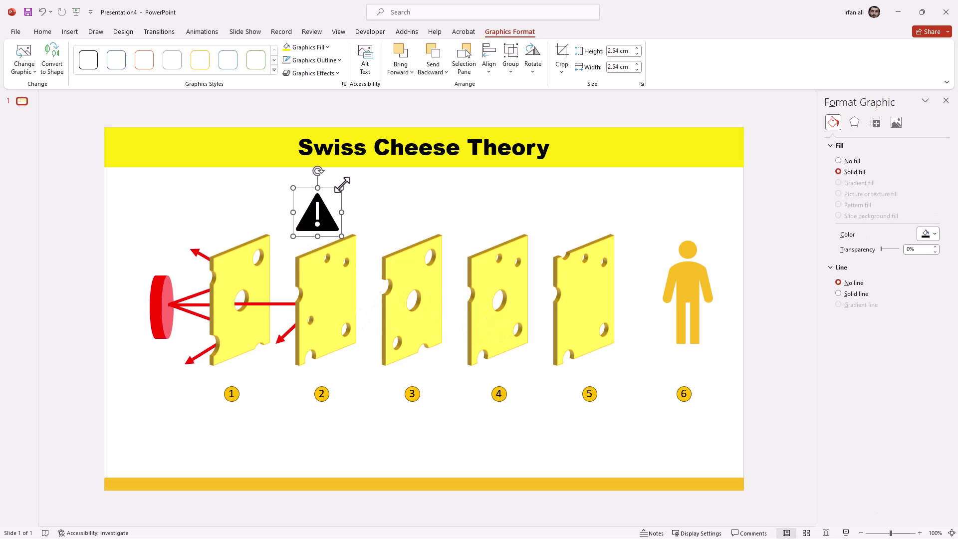
left_click_drag(339, 190, 342, 225)
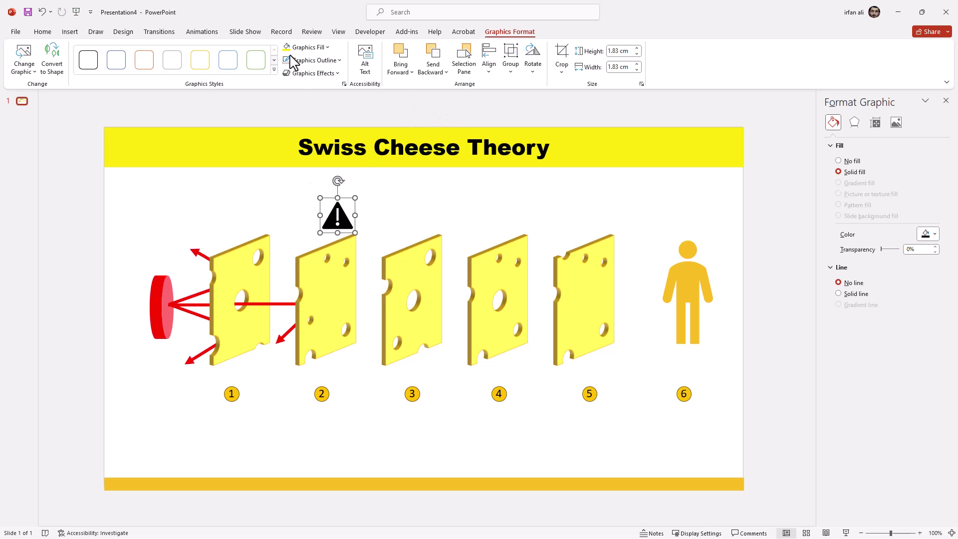
- Fill the warning icon red
left_click(302, 48)
left_click(294, 141)
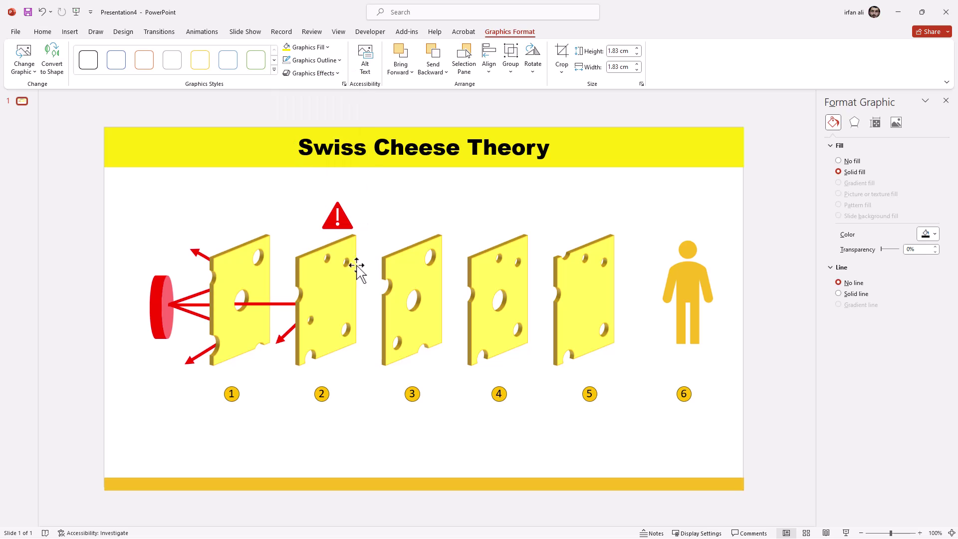
left_click(357, 271)
left_click(152, 383)
- Draw a blue rounded 'HAZARD' label, 3.02 cm wide, just above the red disc
left_click(522, 60)
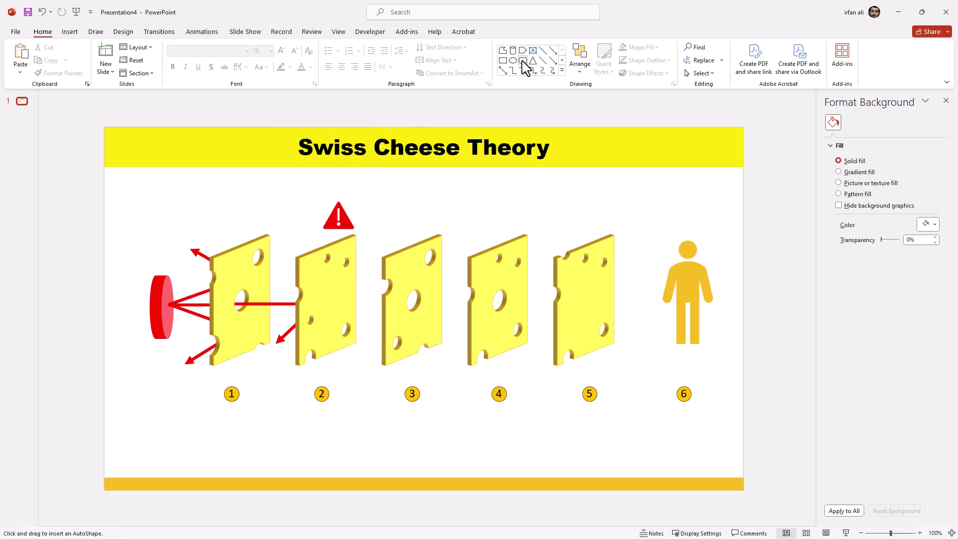
left_click_drag(160, 357, 180, 363)
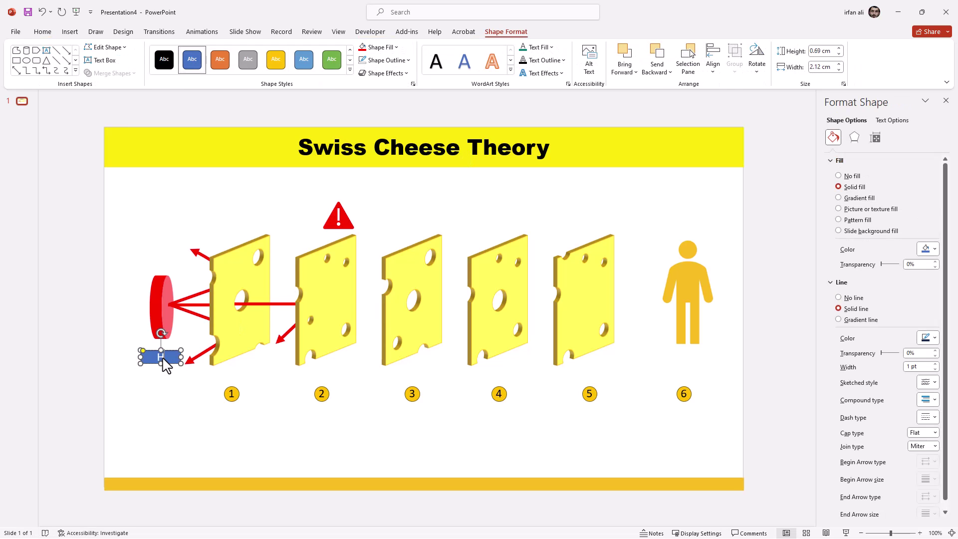
left_click_drag(140, 356, 170, 252)
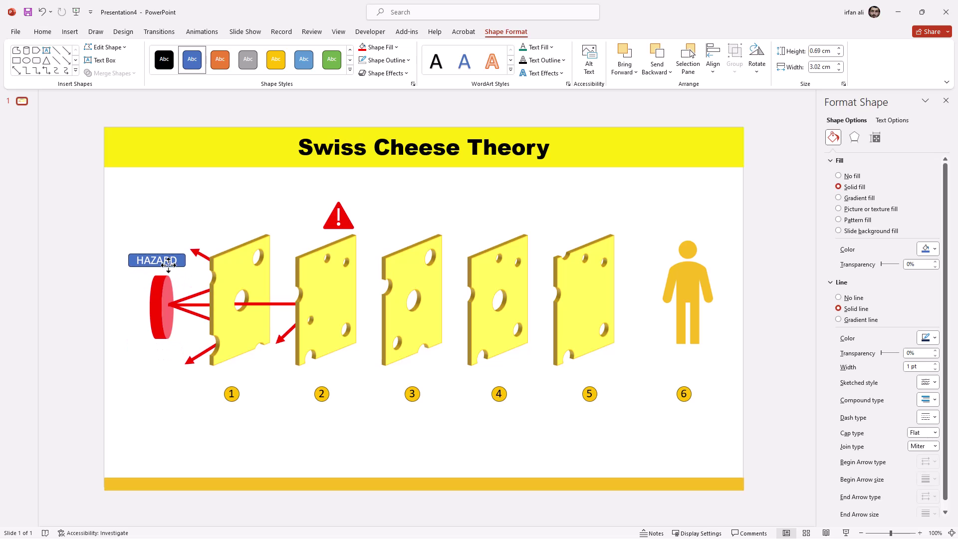